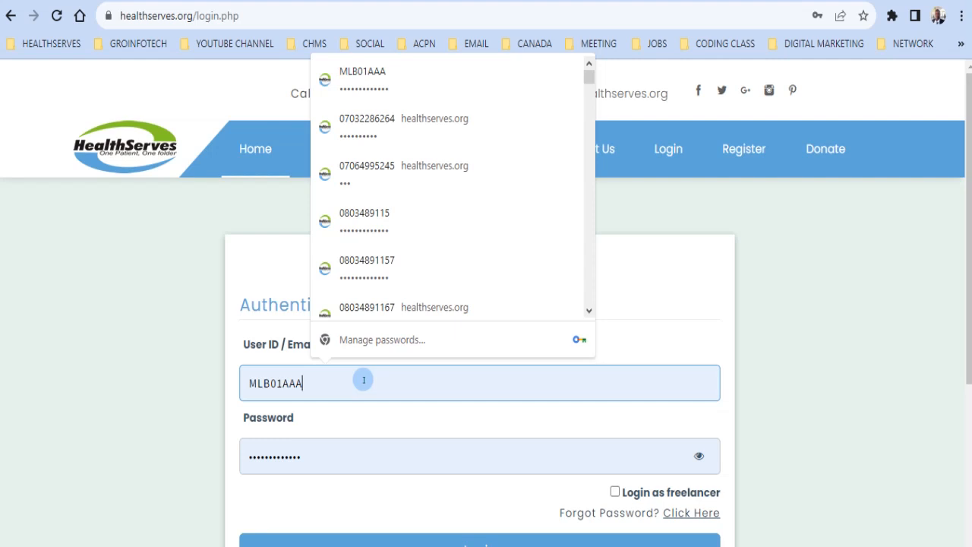
Step: Clear the User ID field and show the Register menu's patient, staff and institution options
{"action": "key", "text": "BackSpace"}
{"action": "key", "text": "BackSpace"}
{"action": "key", "text": "BackSpace"}
{"action": "key", "text": "BackSpace"}
{"action": "key", "text": "BackSpace"}
{"action": "key", "text": "BackSpace"}
{"action": "key", "text": "BackSpace"}
{"action": "key", "text": "BackSpace"}
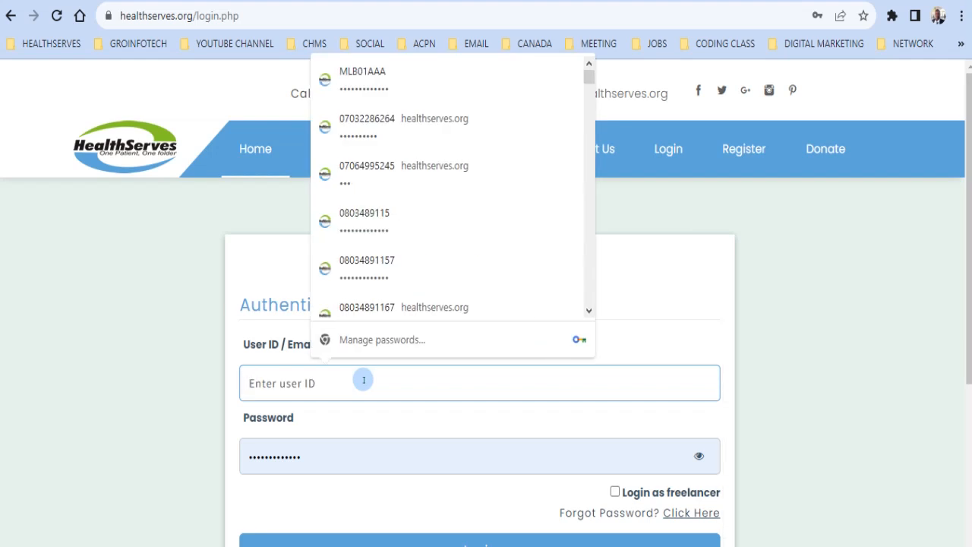
{"action": "scroll", "coordinate": [455, 303], "scroll_direction": "down", "scroll_amount": 1}
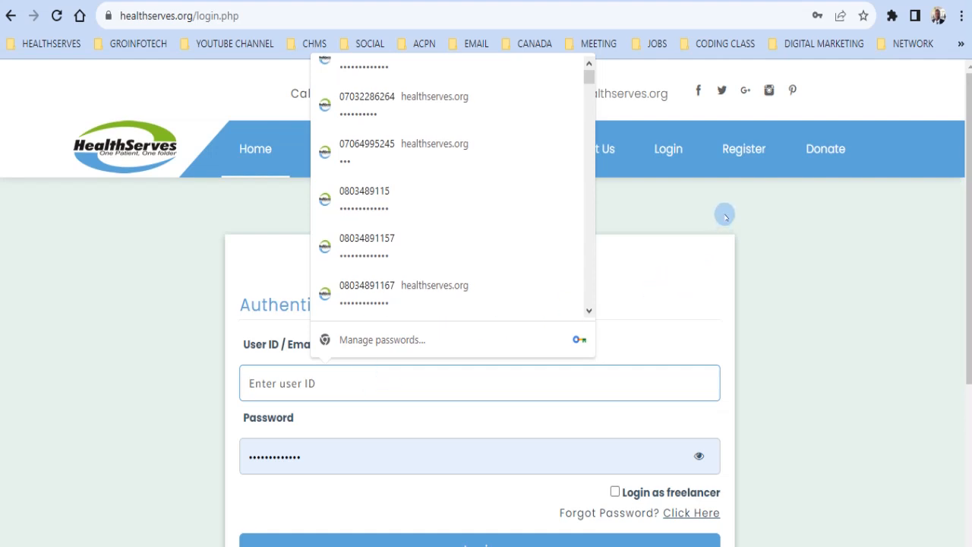
{"action": "left_click", "coordinate": [746, 155]}
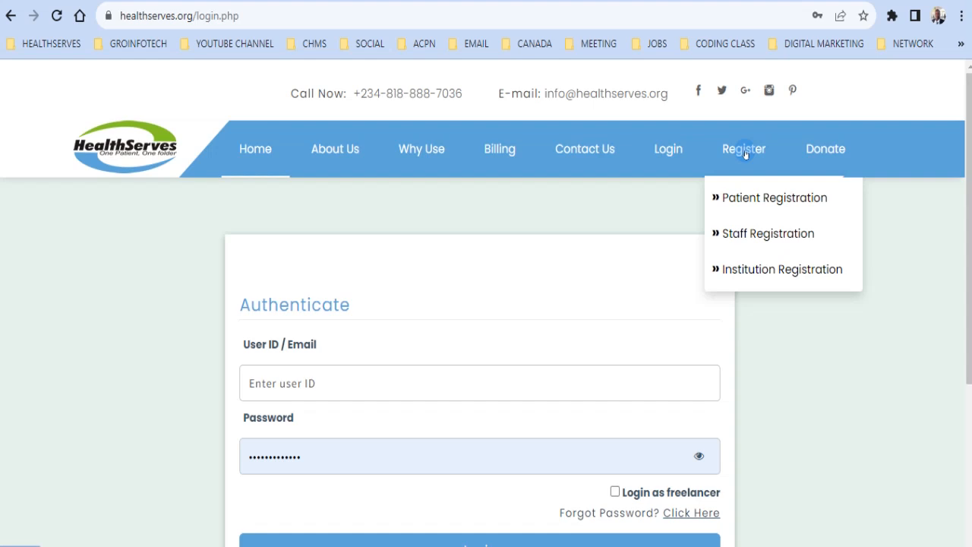
Step: View the Institution Registration form, then return to the Login page
{"action": "left_click", "coordinate": [210, 21]}
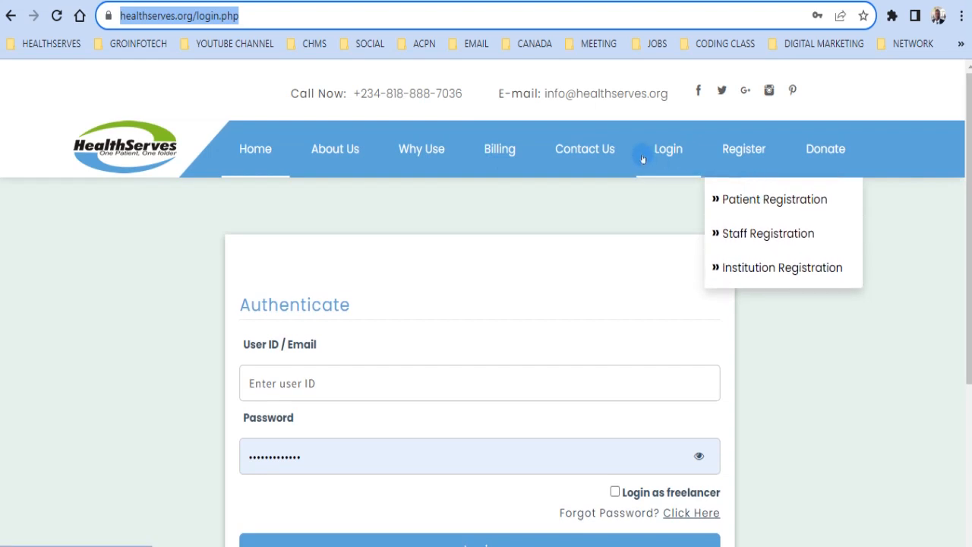
{"action": "left_click", "coordinate": [744, 267]}
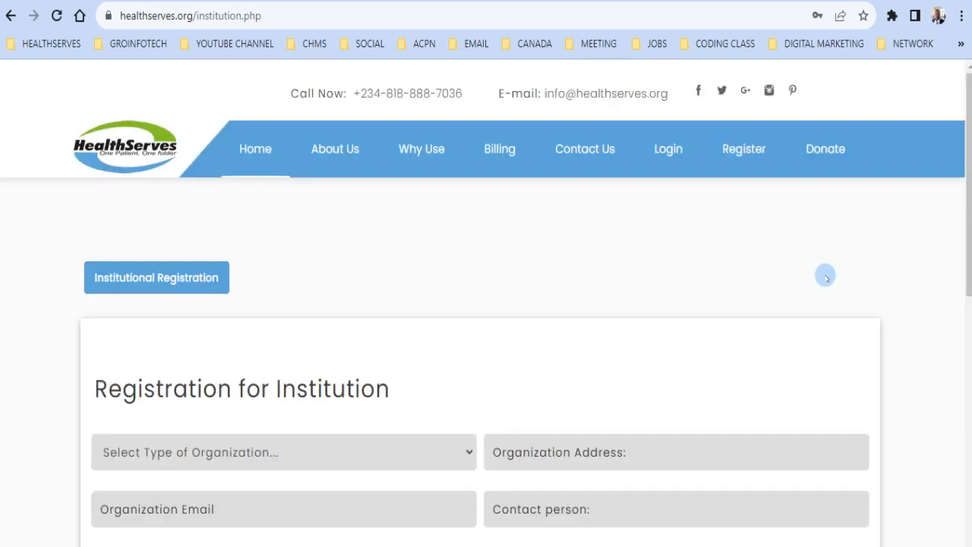
{"action": "left_click", "coordinate": [675, 156]}
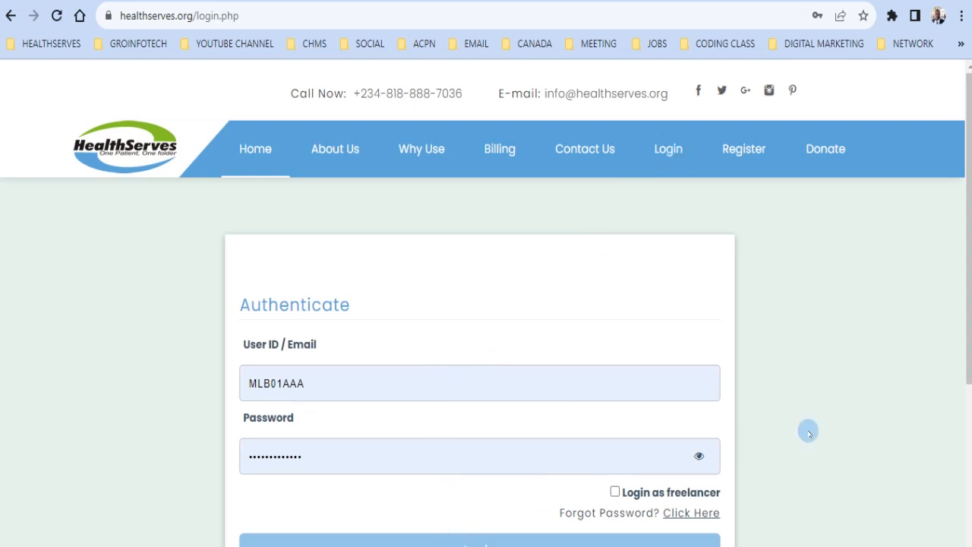
Step: Sign in, browse Enroll/Delete Staff and Enroll Staff, then view Medical Investigation Staff
{"action": "scroll", "coordinate": [867, 408], "scroll_direction": "down", "scroll_amount": 1}
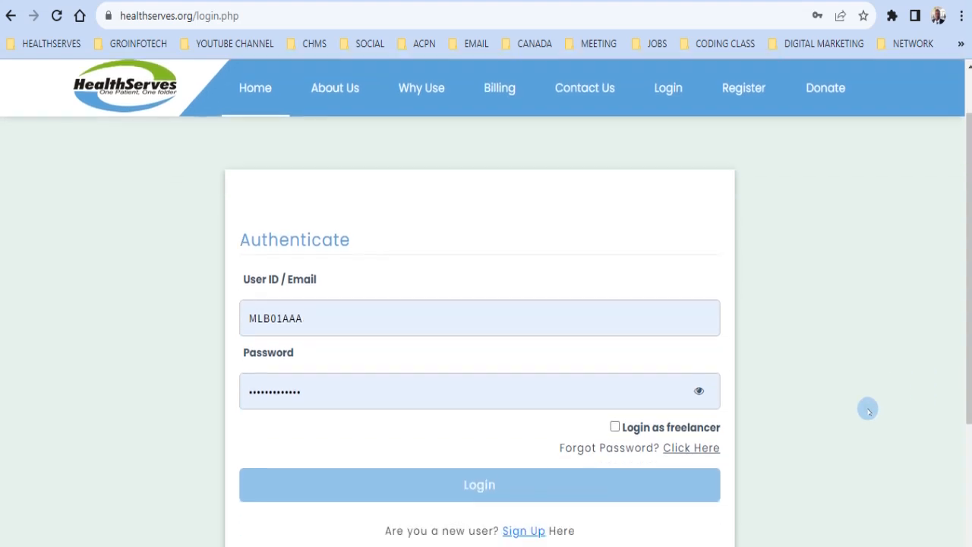
{"action": "left_click", "coordinate": [593, 486]}
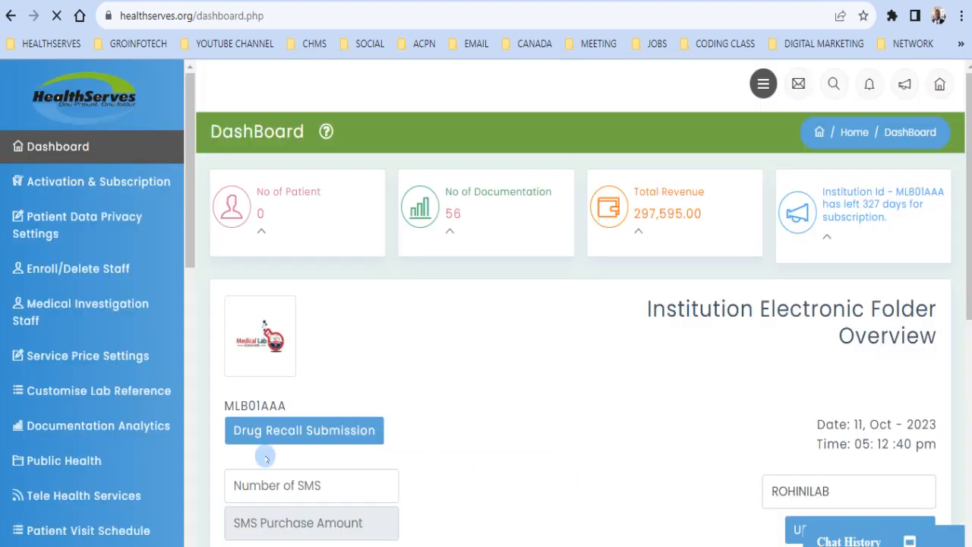
{"action": "left_click", "coordinate": [88, 279]}
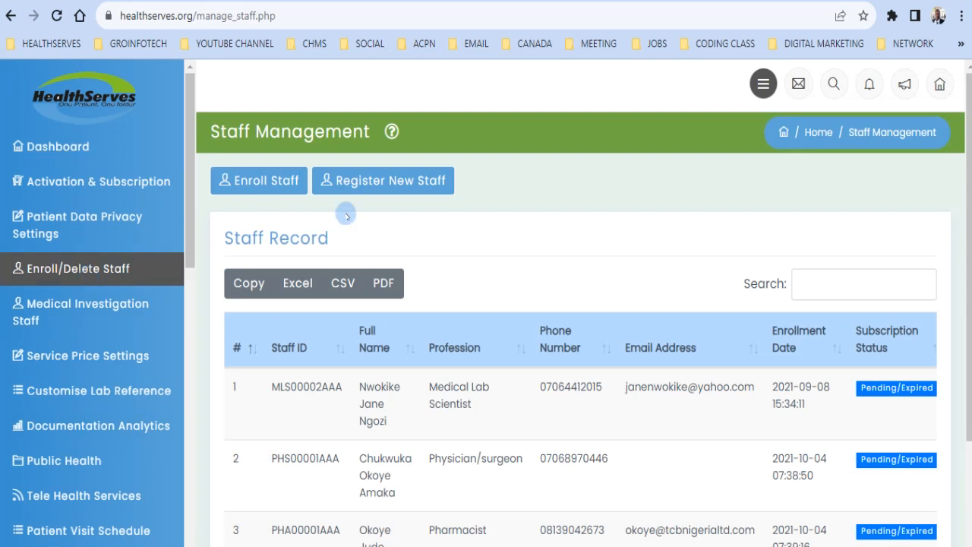
{"action": "left_click", "coordinate": [274, 192]}
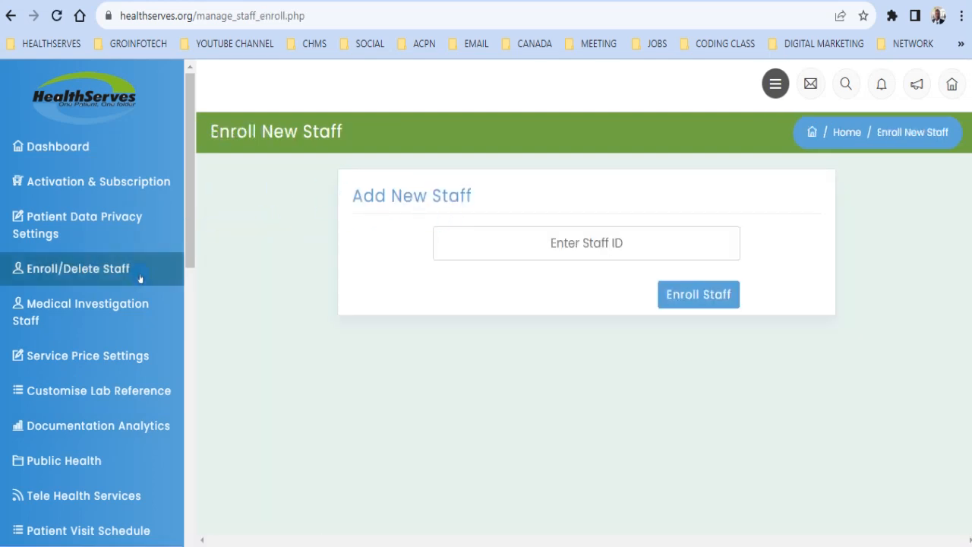
{"action": "left_click", "coordinate": [99, 268]}
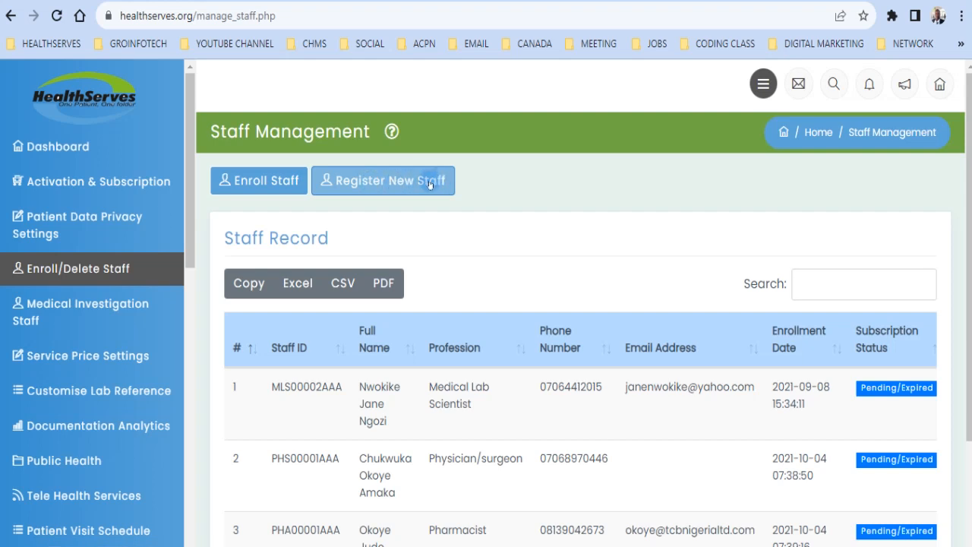
{"action": "left_click", "coordinate": [110, 304]}
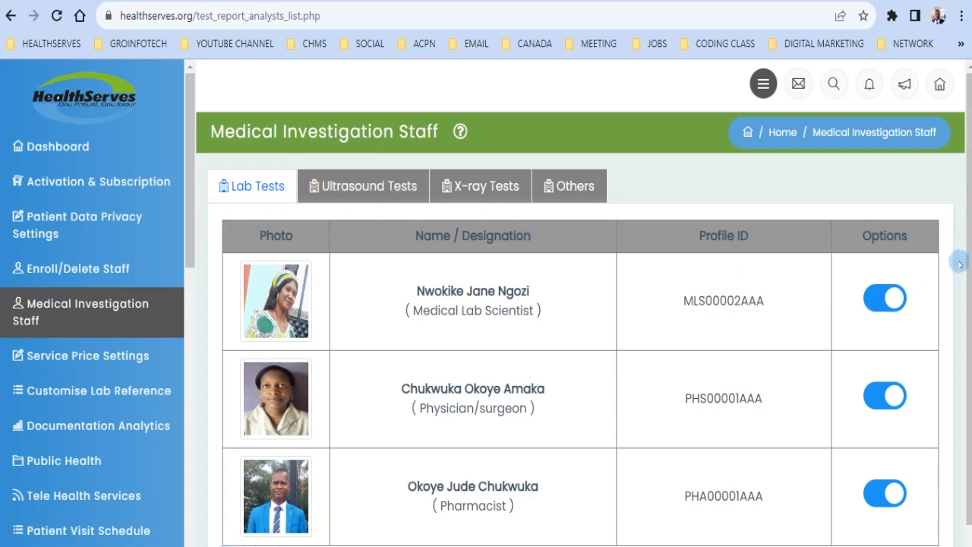
Step: Toggle the Medical Lab Scientist off lab tests, confirm, then toggle them back on
{"action": "scroll", "coordinate": [960, 264], "scroll_direction": "down", "scroll_amount": 1}
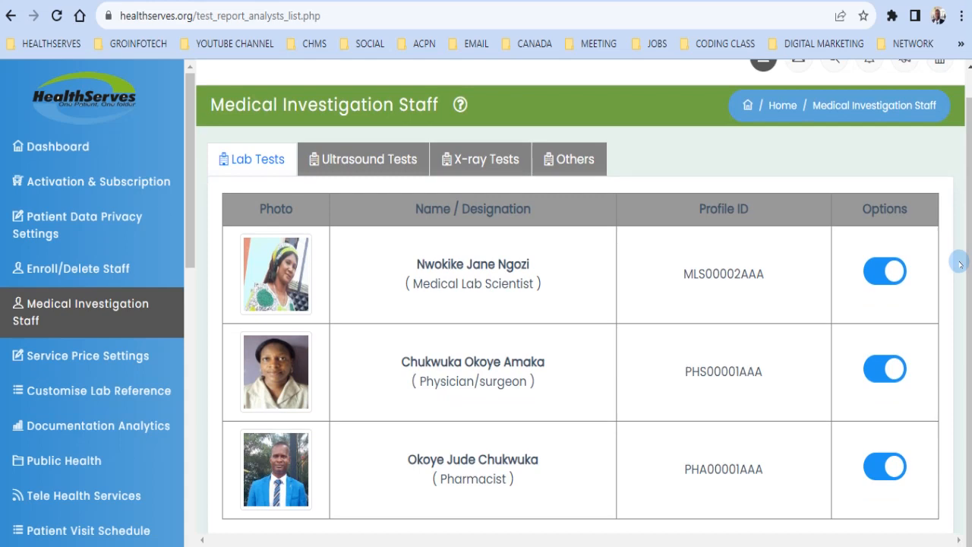
{"action": "left_click", "coordinate": [876, 272]}
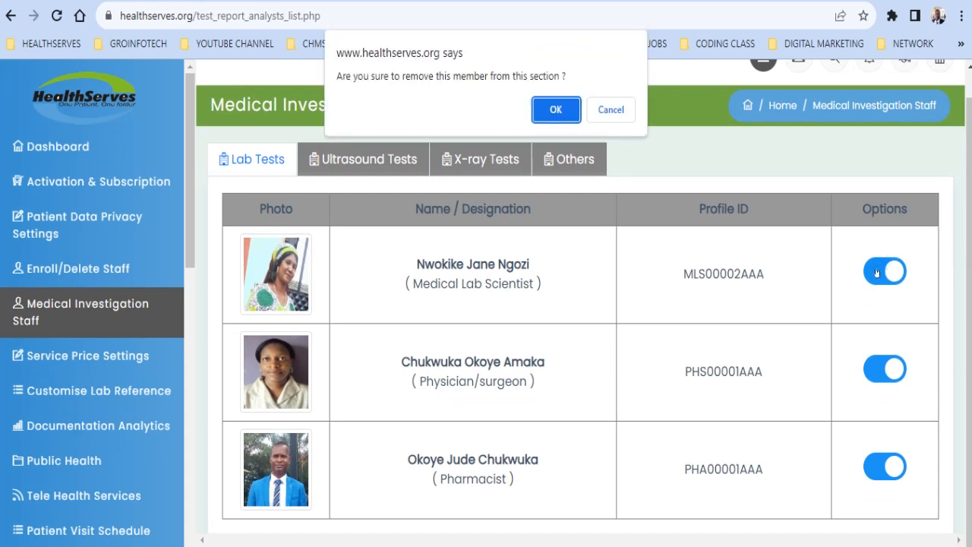
{"action": "left_click", "coordinate": [565, 119]}
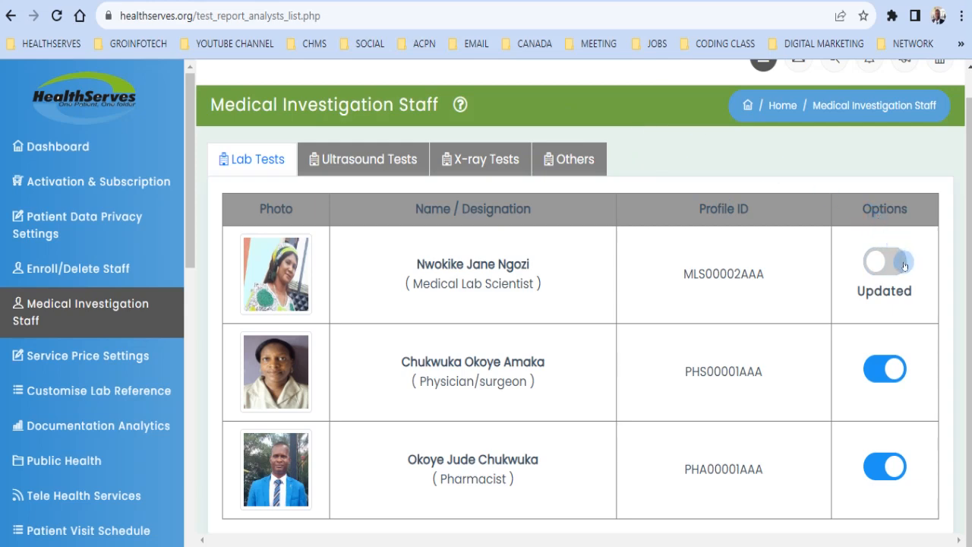
{"action": "left_click", "coordinate": [902, 263]}
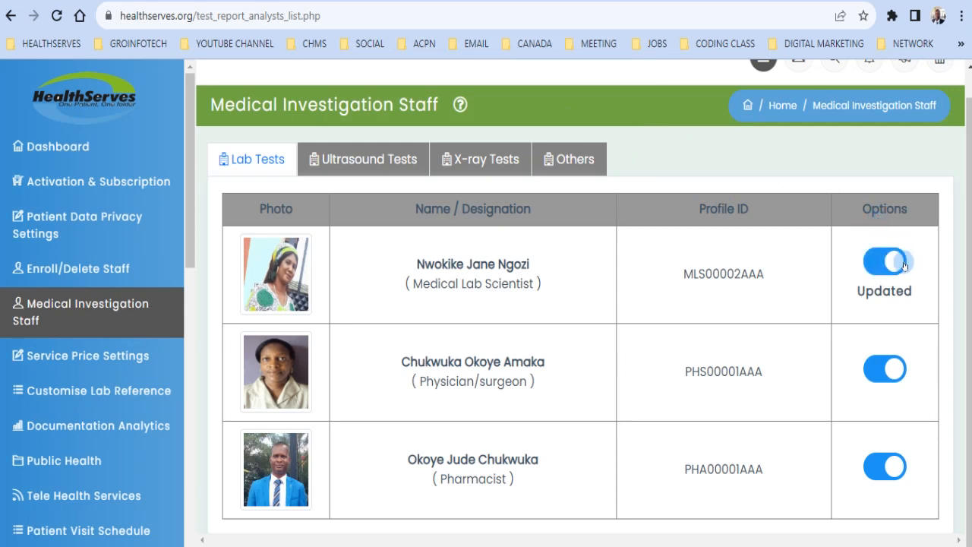
Step: View the Ultrasound and X-ray test staff, then go to Service Price Settings
{"action": "left_click", "coordinate": [380, 163]}
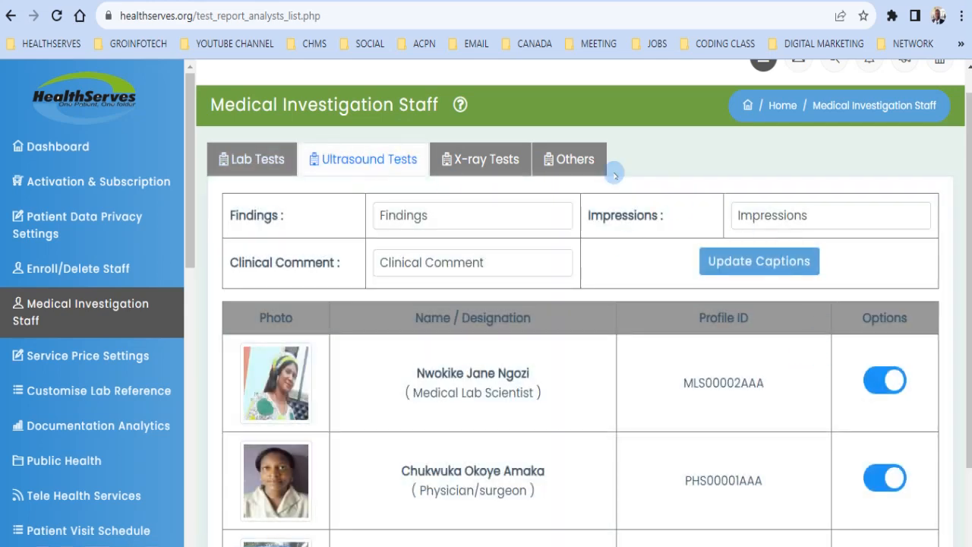
{"action": "left_click", "coordinate": [486, 152]}
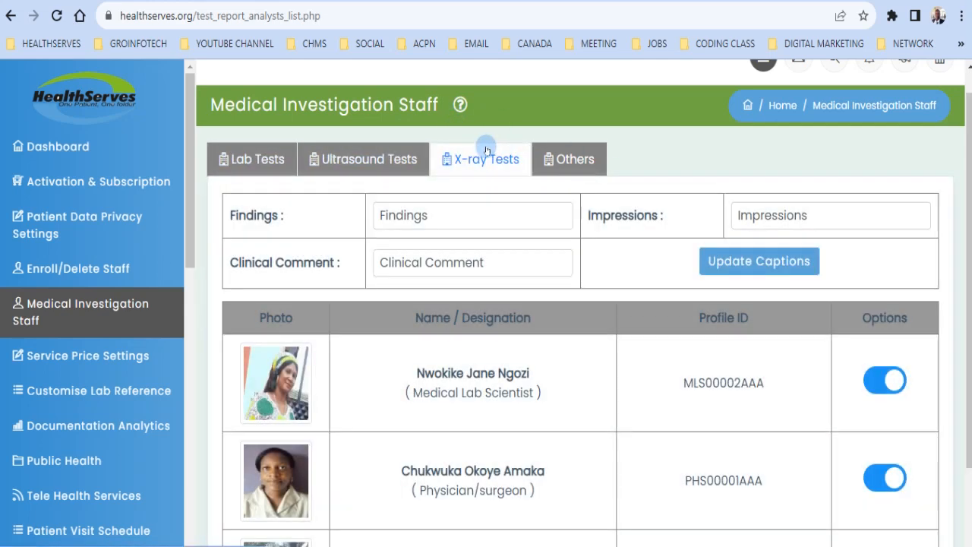
{"action": "scroll", "coordinate": [961, 378], "scroll_direction": "up", "scroll_amount": 1}
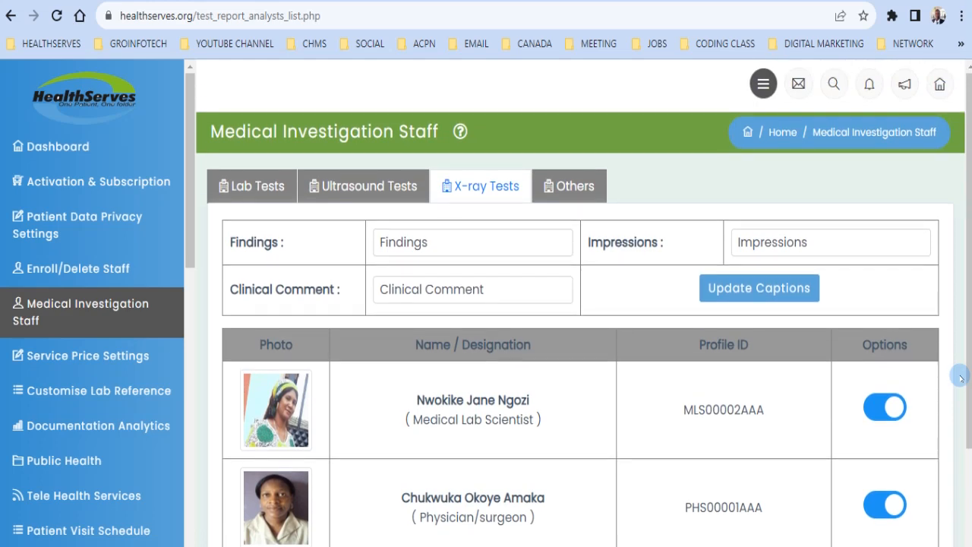
{"action": "left_click", "coordinate": [88, 366]}
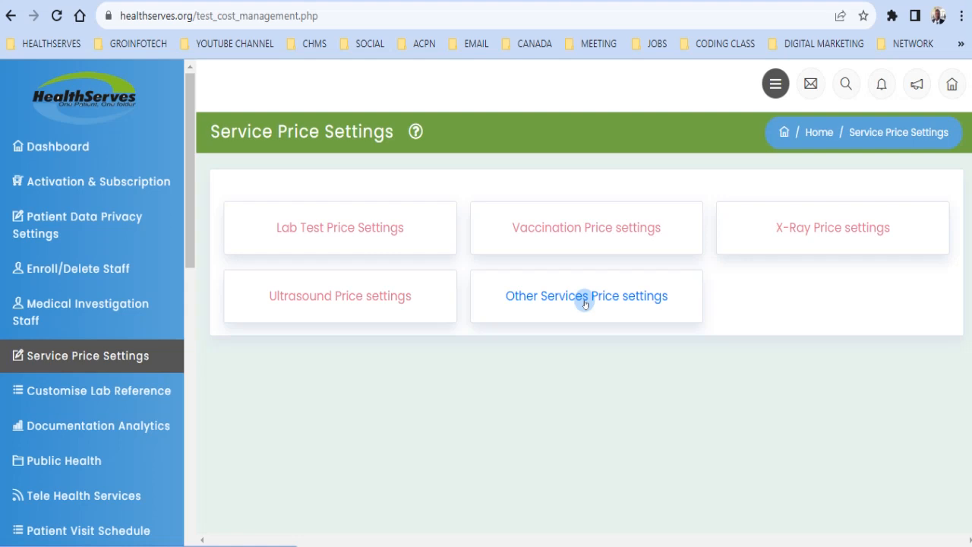
Step: Review the Customise Lab Reference values, then sign out of the institution account
{"action": "left_click", "coordinate": [137, 393]}
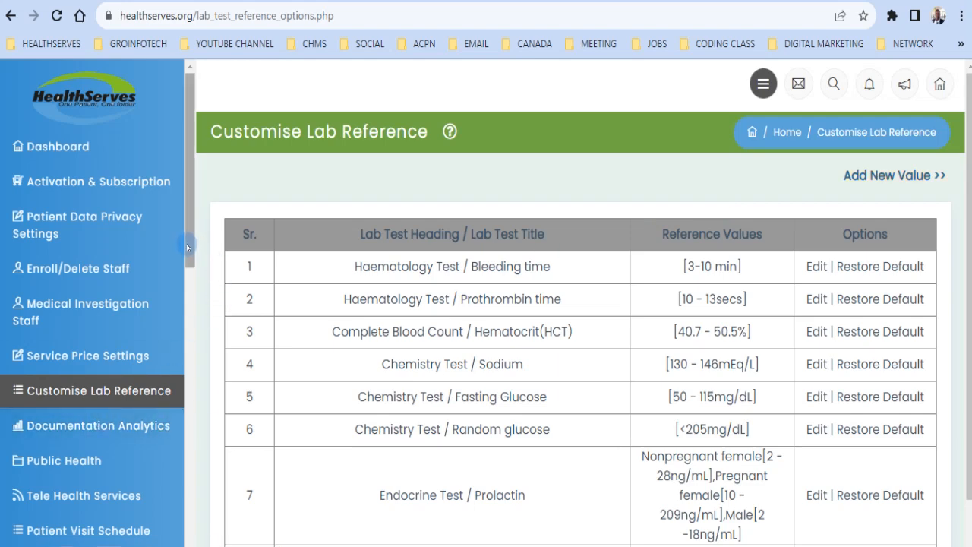
{"action": "left_click", "coordinate": [940, 86]}
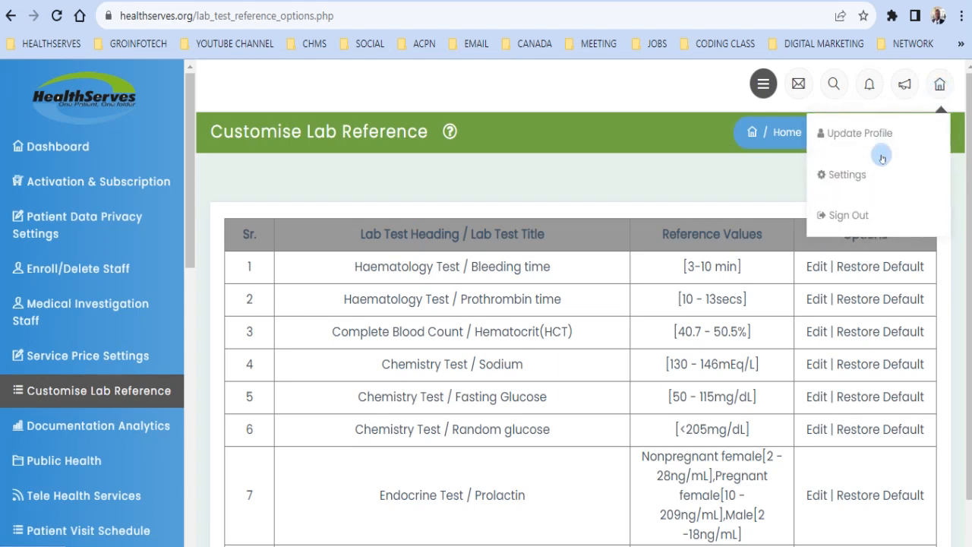
{"action": "left_click", "coordinate": [845, 216]}
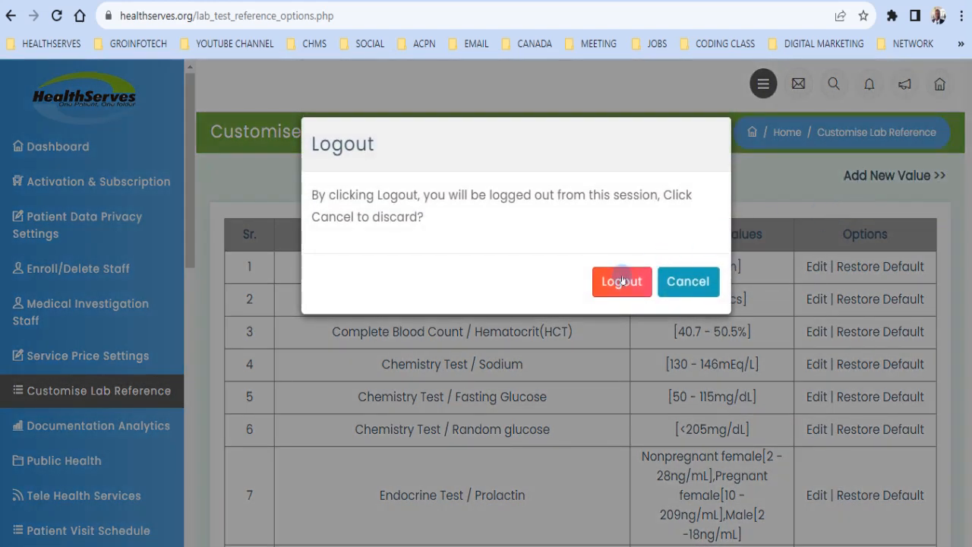
{"action": "left_click", "coordinate": [622, 281]}
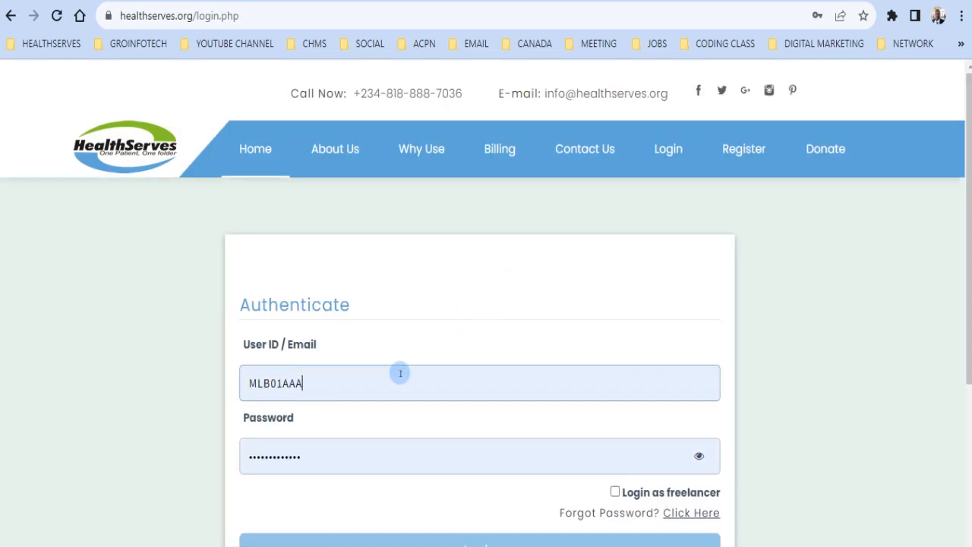
Step: Replace the User ID with the lab scientist's saved login
{"action": "left_click", "coordinate": [400, 373]}
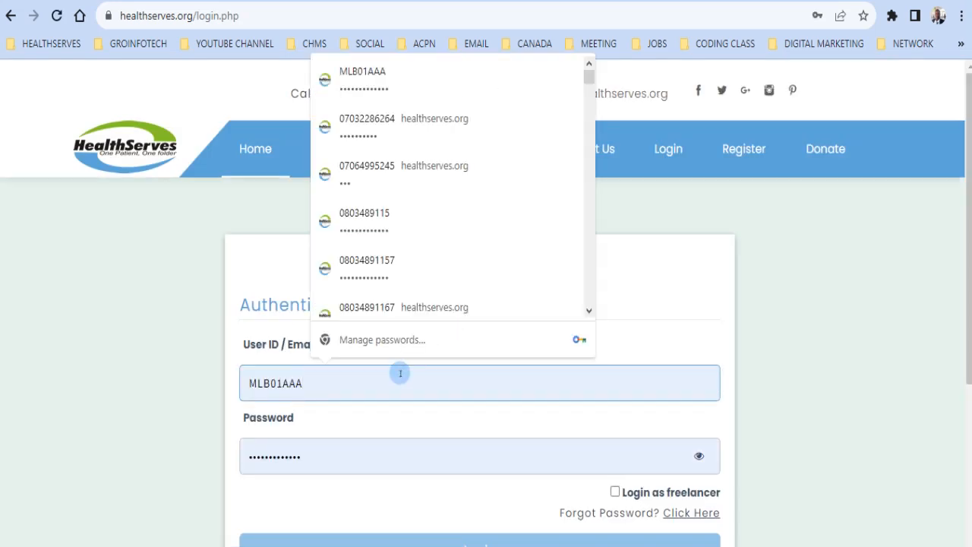
{"action": "key", "text": "BackSpace"}
{"action": "key", "text": "BackSpace"}
{"action": "key", "text": "BackSpace"}
{"action": "key", "text": "BackSpace"}
{"action": "key", "text": "BackSpace"}
{"action": "key", "text": "BackSpace"}
{"action": "key", "text": "BackSpace"}
{"action": "key", "text": "BackSpace"}
{"action": "type", "text": "MLS00002"}
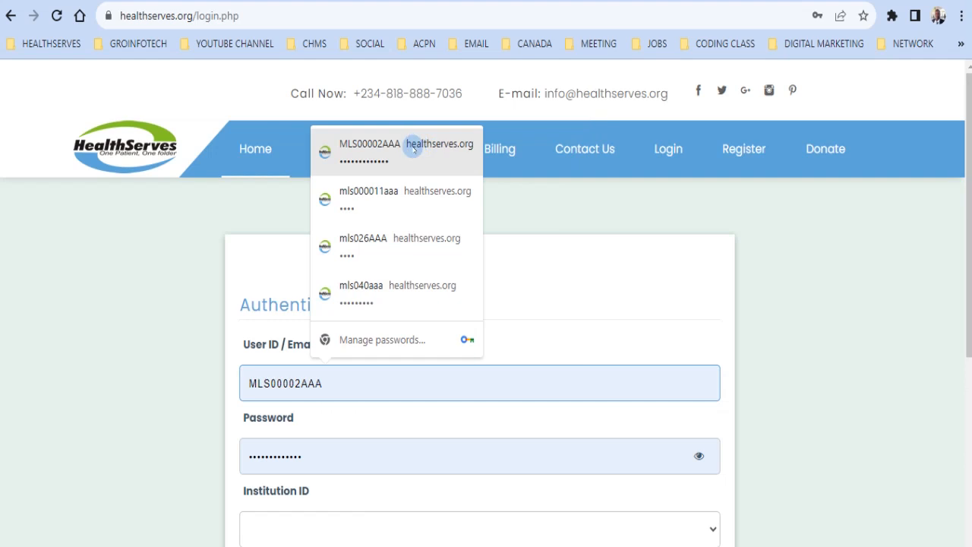
{"action": "left_click", "coordinate": [414, 150]}
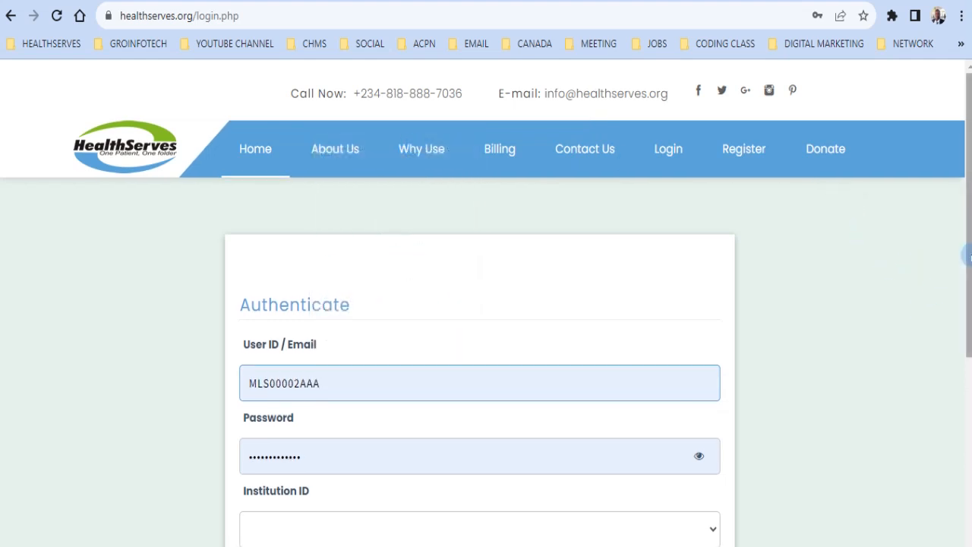
Step: Log in under institution MLB01AAA - Rohini laboratory Limited
{"action": "scroll", "coordinate": [965, 258], "scroll_direction": "down", "scroll_amount": 1}
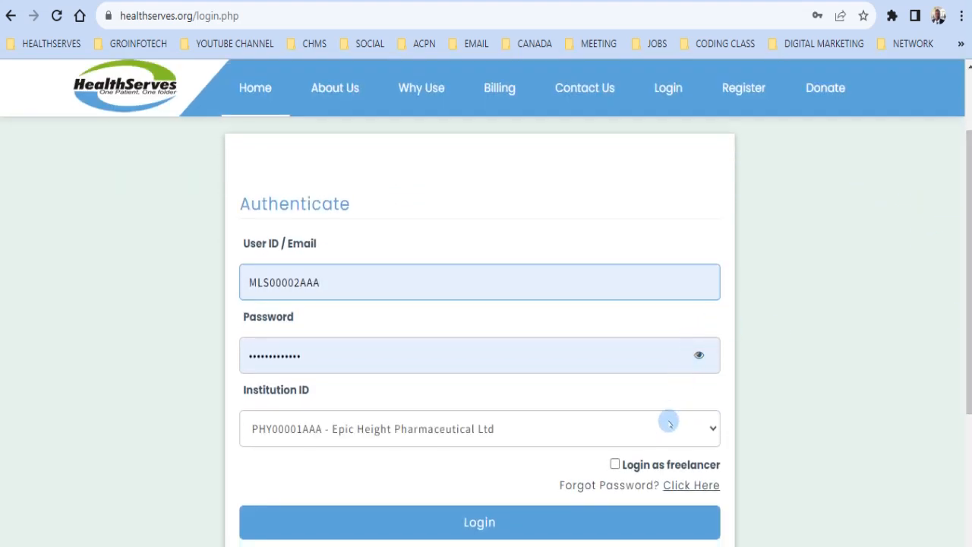
{"action": "left_click", "coordinate": [668, 427]}
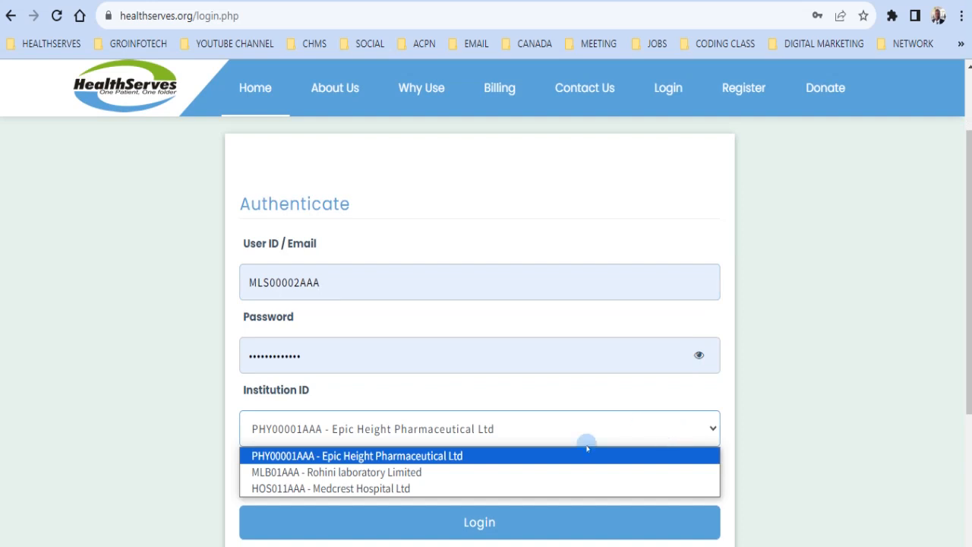
{"action": "left_click", "coordinate": [418, 472]}
{"action": "left_click", "coordinate": [455, 519]}
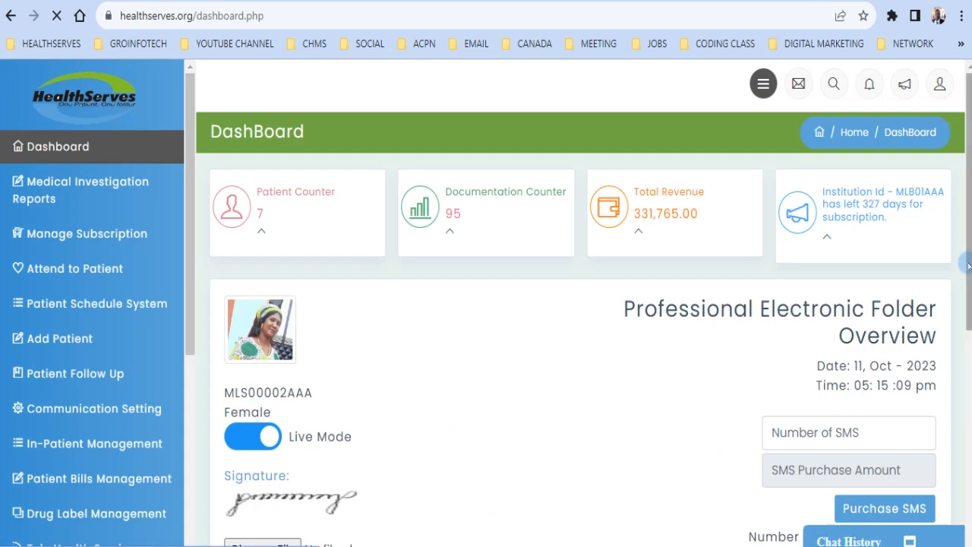
{"action": "scroll", "coordinate": [968, 265], "scroll_direction": "down", "scroll_amount": 5}
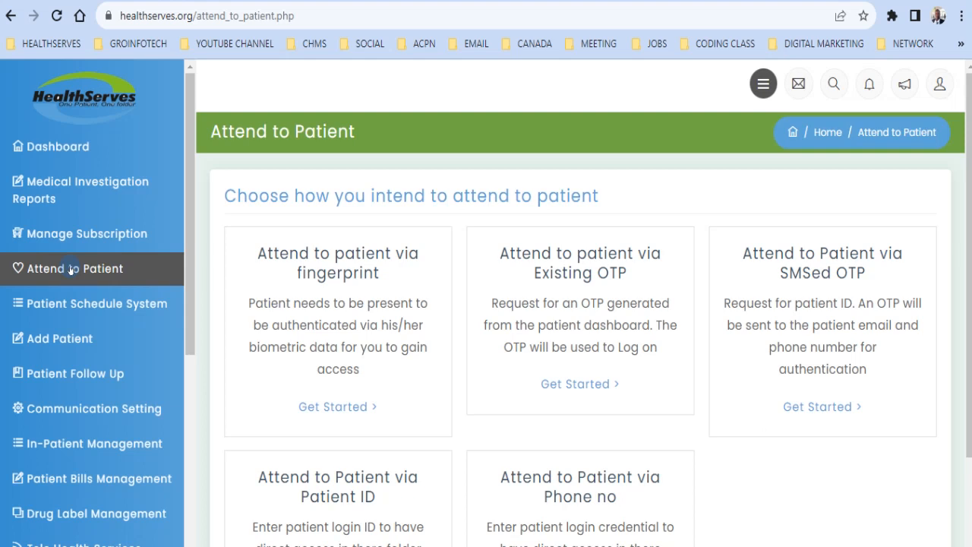
Step: Visit Add Patient, then start Attend to Patient via Patient ID
{"action": "left_click", "coordinate": [73, 340]}
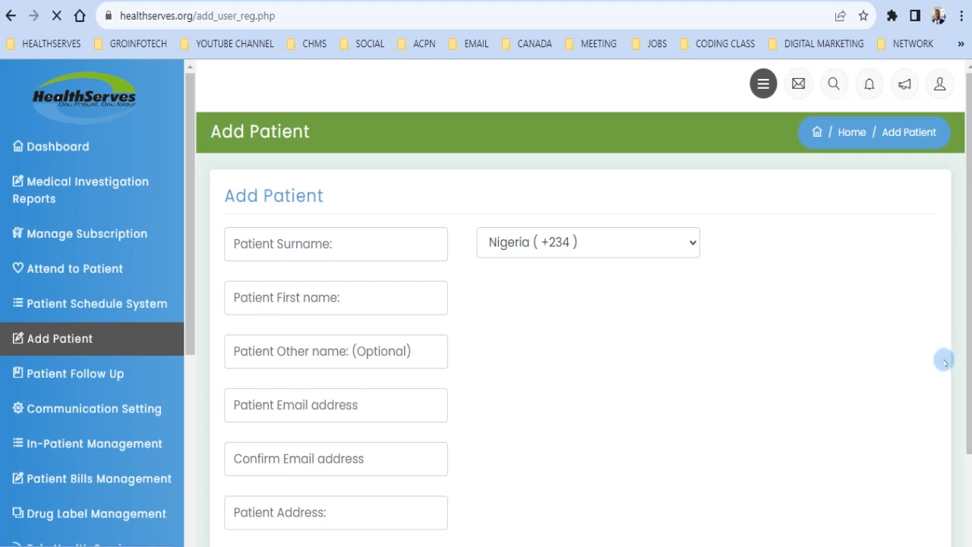
{"action": "scroll", "coordinate": [944, 361], "scroll_direction": "down", "scroll_amount": 2}
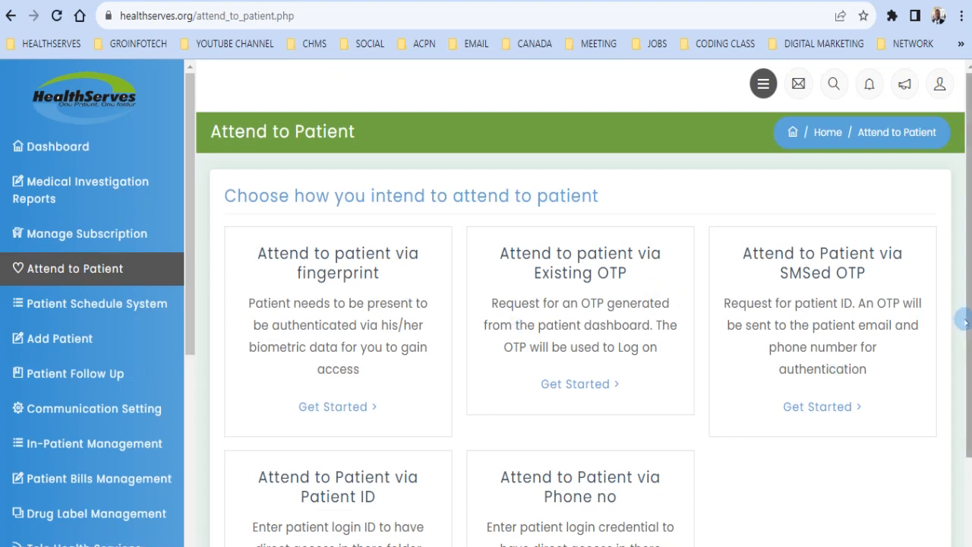
{"action": "scroll", "coordinate": [950, 364], "scroll_direction": "down", "scroll_amount": 2}
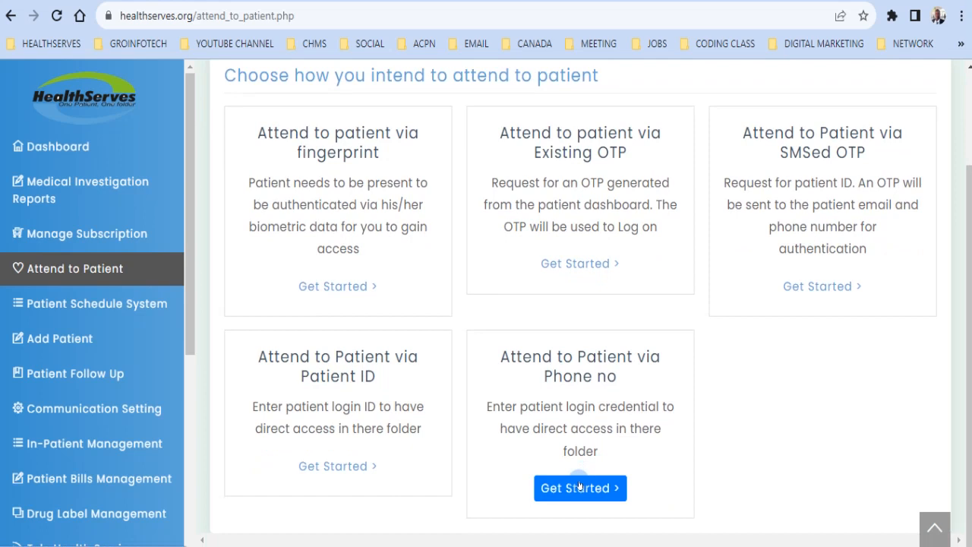
{"action": "left_click", "coordinate": [339, 466]}
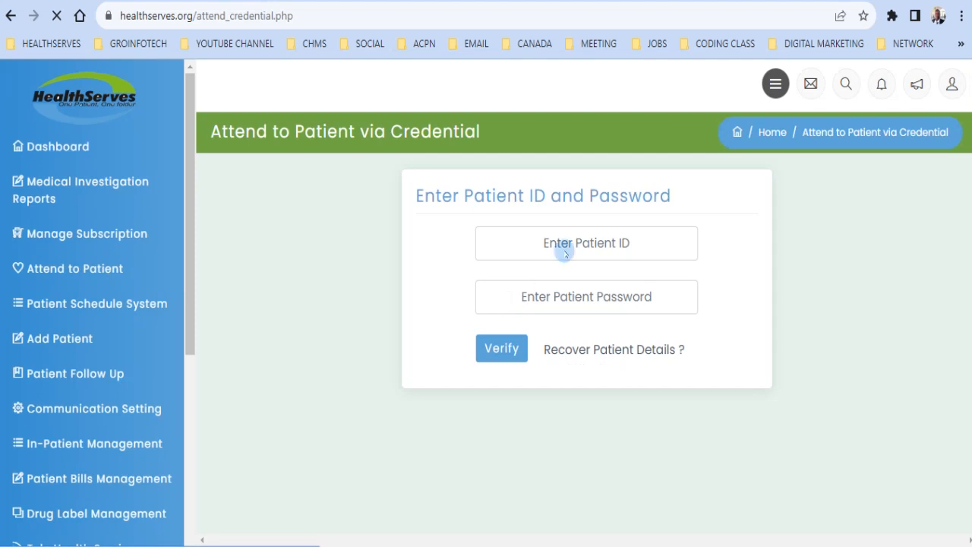
Step: Enter the patient's ID from saved credentials and verify it
{"action": "left_click", "coordinate": [590, 243]}
{"action": "double_click", "coordinate": [638, 235]}
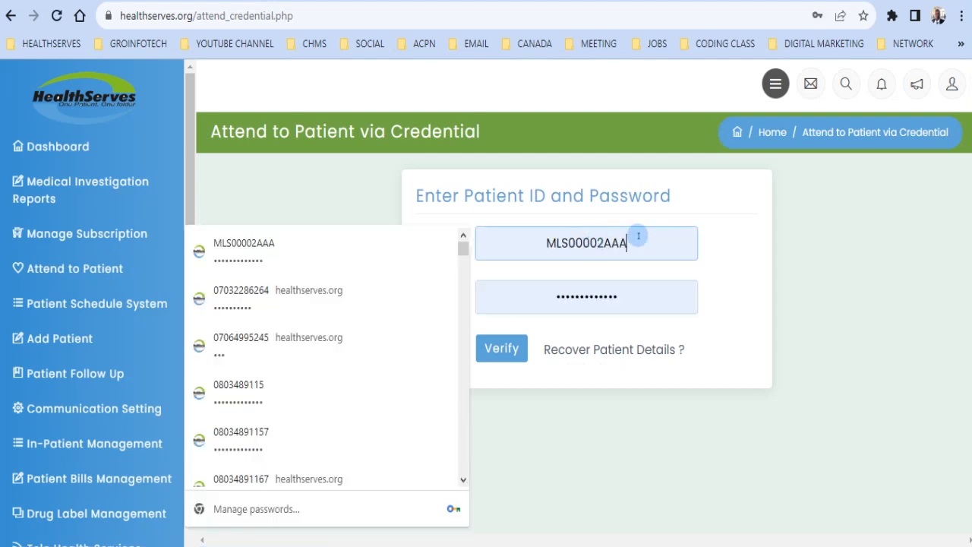
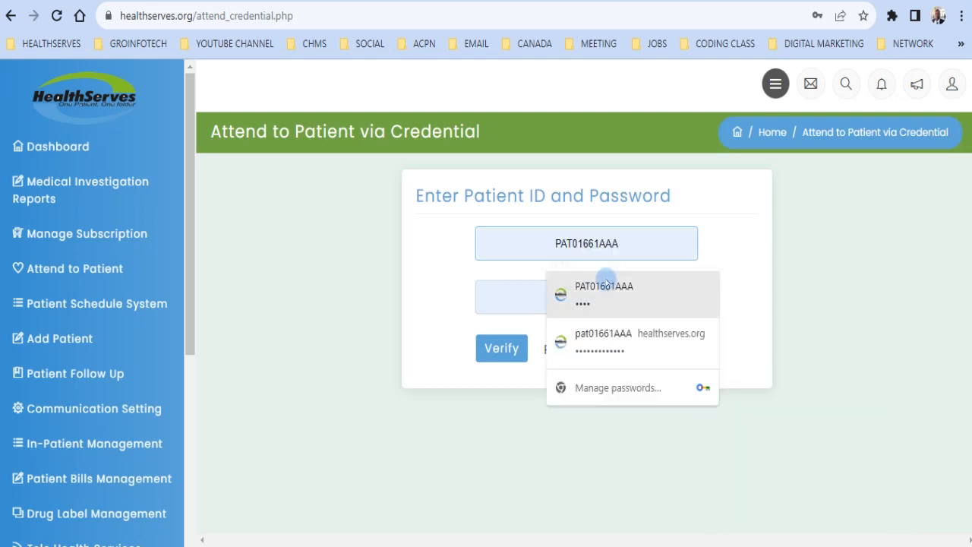
{"action": "left_click", "coordinate": [603, 286]}
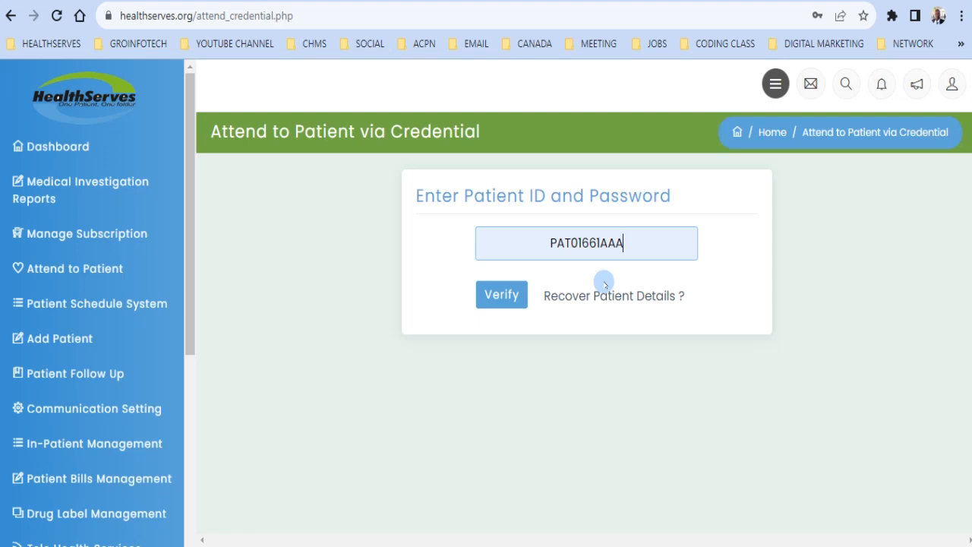
{"action": "left_click", "coordinate": [499, 306]}
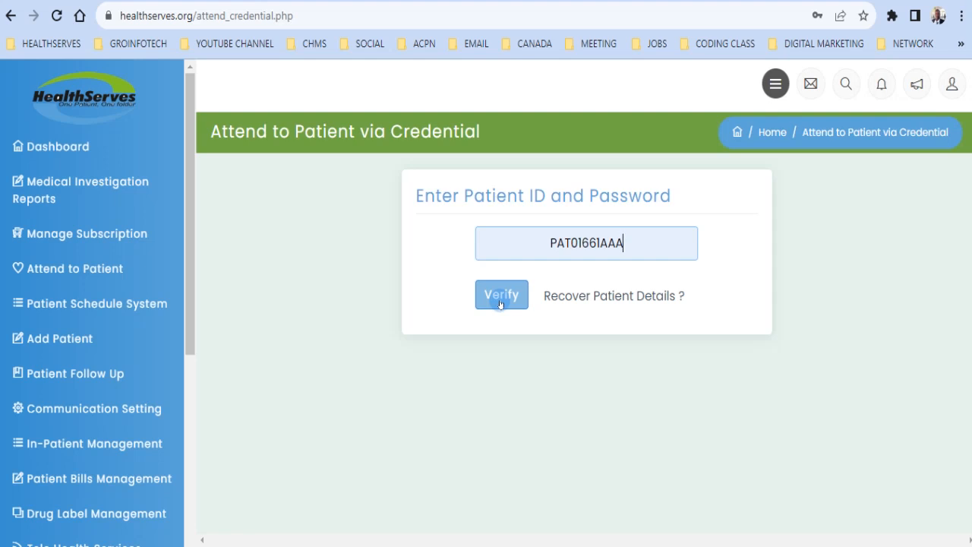
{"action": "left_click", "coordinate": [499, 303]}
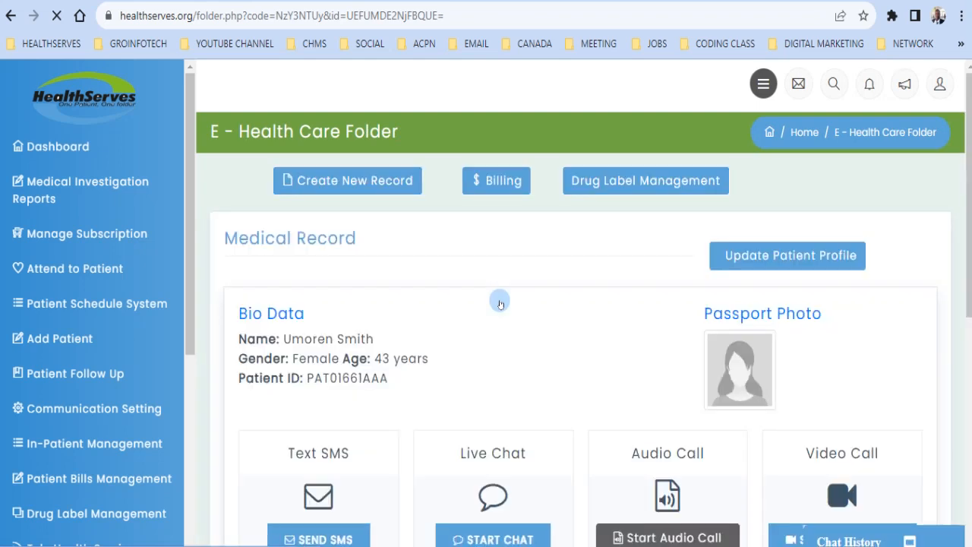
Step: Create a new record from the patient's E-Health Care Folder
{"action": "left_click", "coordinate": [353, 184]}
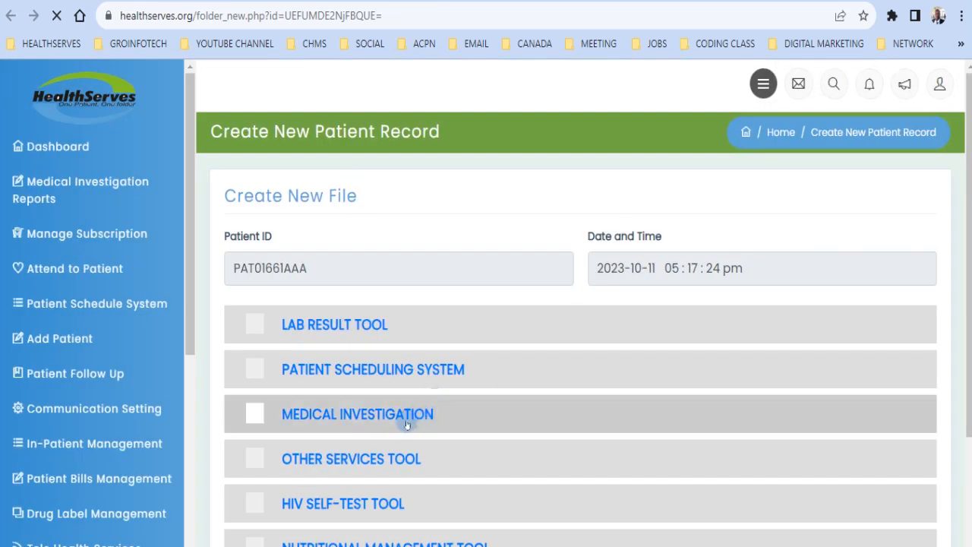
Step: Add Medical Investigation and open Haematology Test under Lab Requisition
{"action": "left_click", "coordinate": [406, 424]}
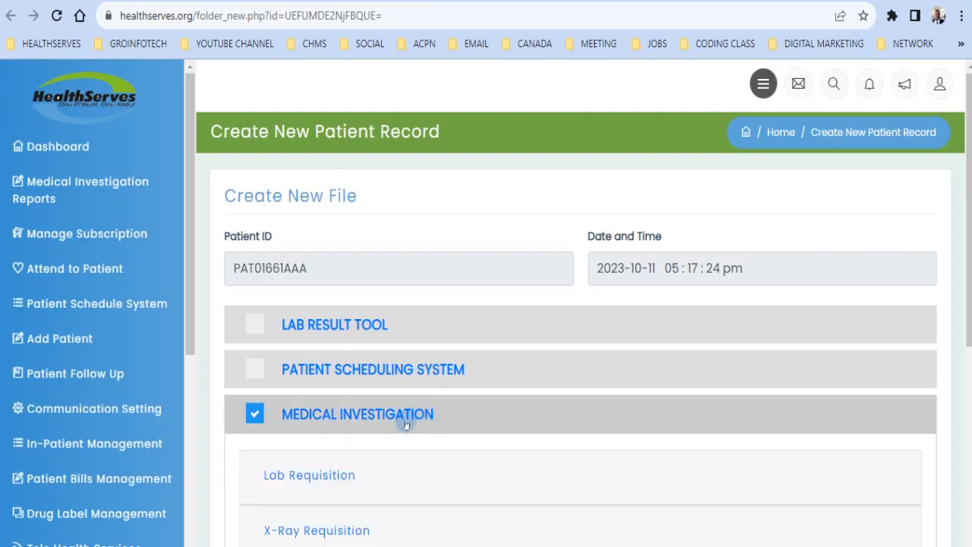
{"action": "scroll", "coordinate": [550, 240], "scroll_direction": "down", "scroll_amount": 2}
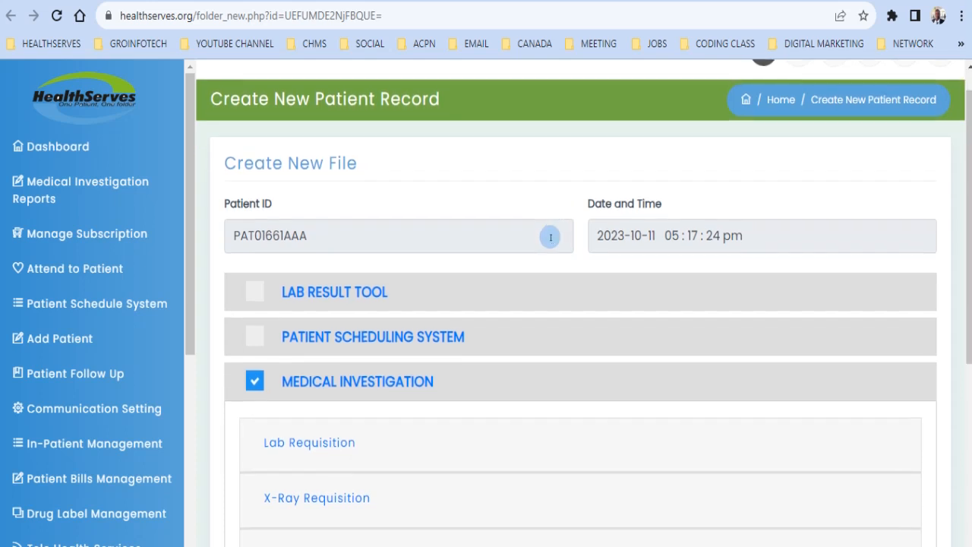
{"action": "left_click", "coordinate": [317, 357]}
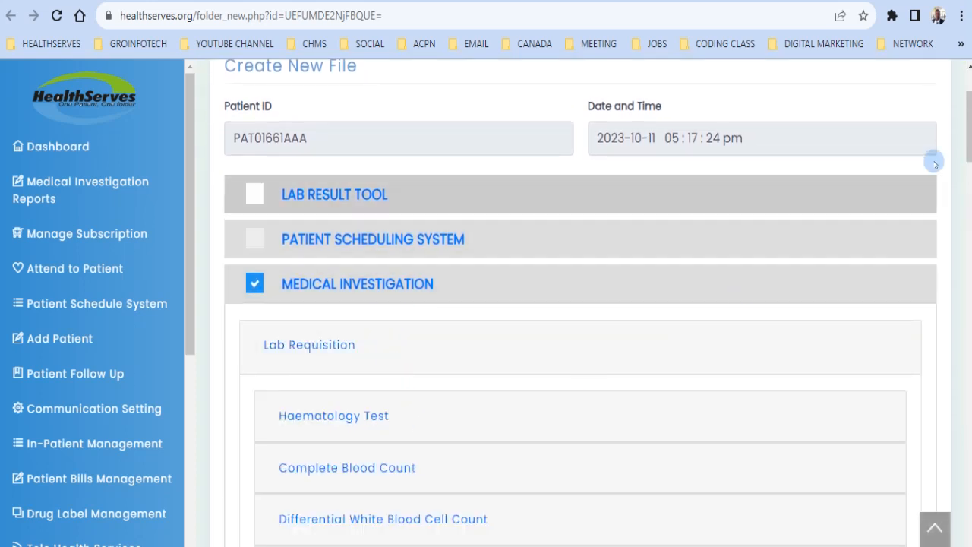
{"action": "scroll", "coordinate": [963, 152], "scroll_direction": "down", "scroll_amount": 3}
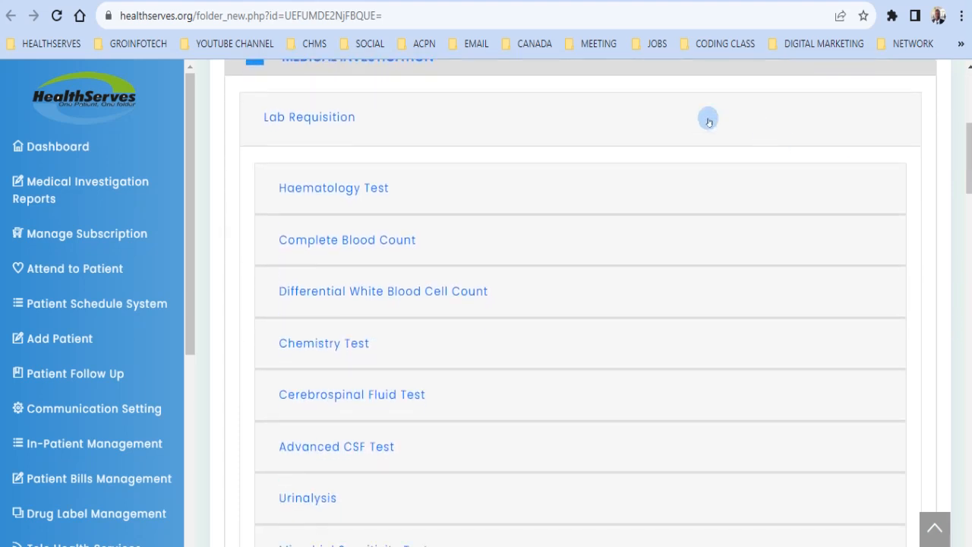
{"action": "left_click", "coordinate": [340, 182]}
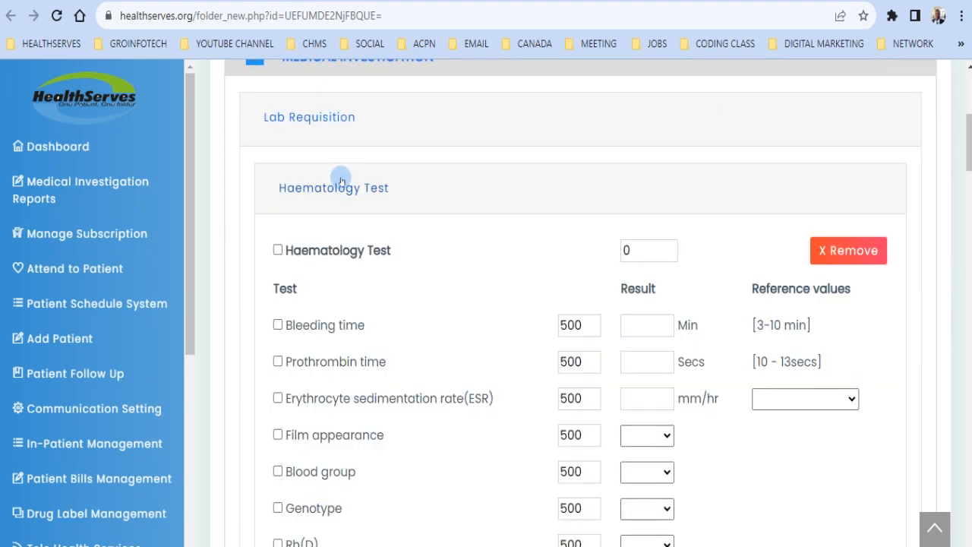
Step: Tick Bleeding time, Prothrombin time, Blood group and Genotype, totalling 2000
{"action": "left_click", "coordinate": [278, 325]}
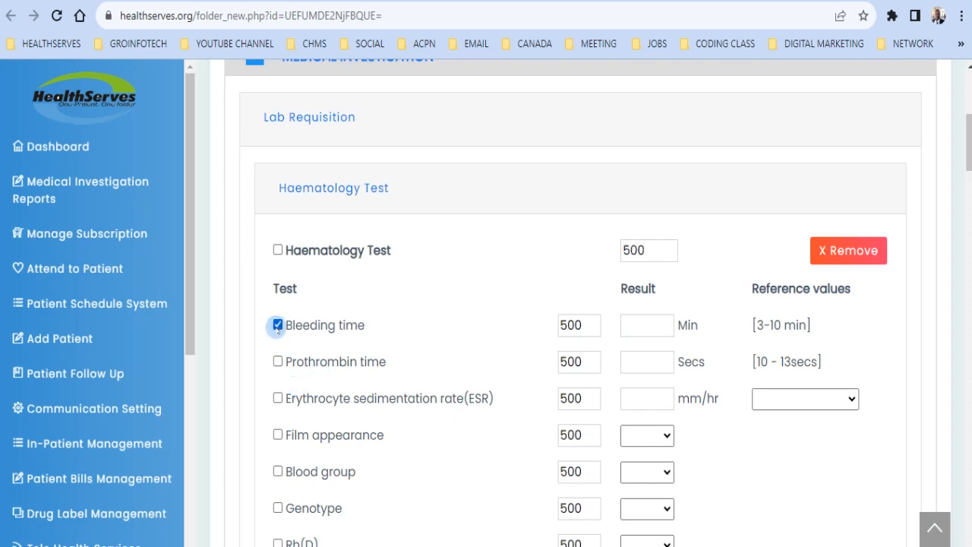
{"action": "left_click", "coordinate": [277, 362]}
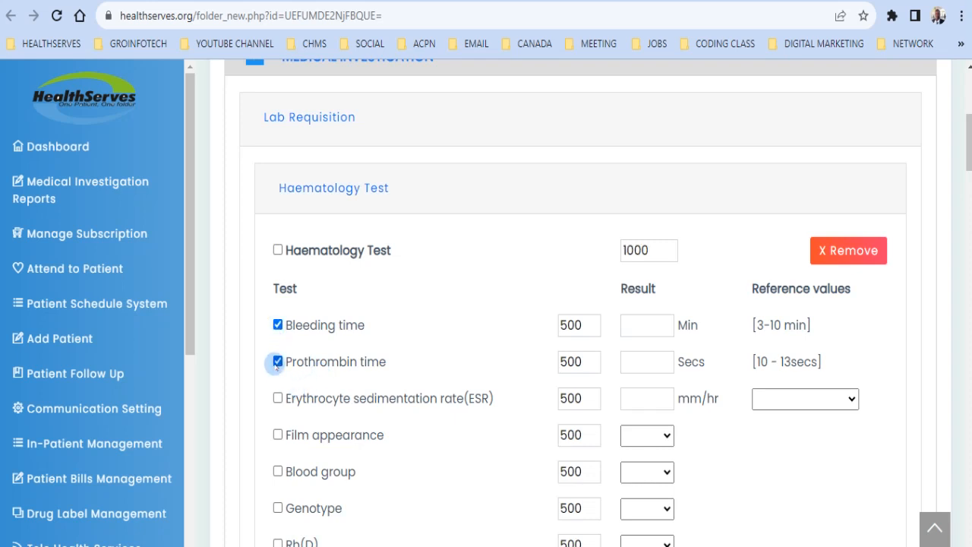
{"action": "left_click", "coordinate": [278, 472]}
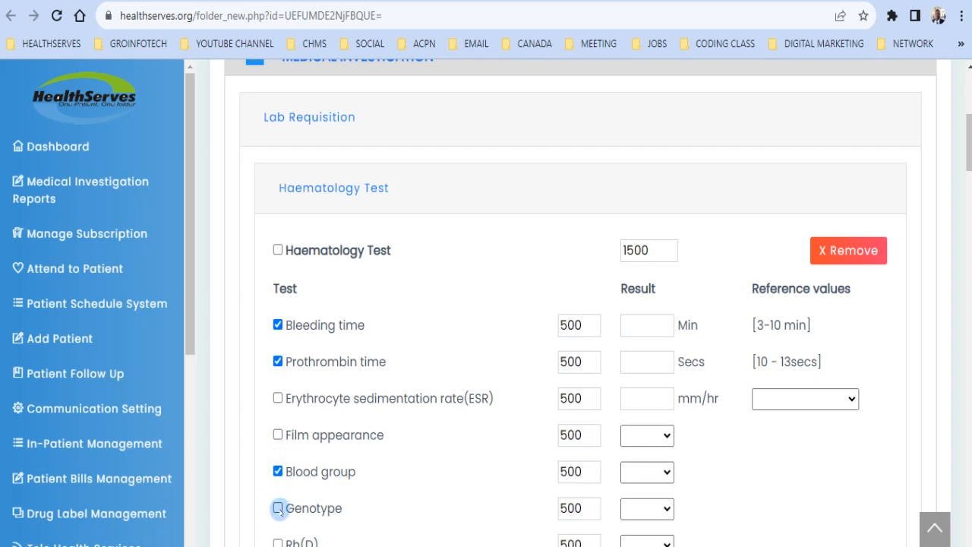
{"action": "left_click", "coordinate": [278, 507]}
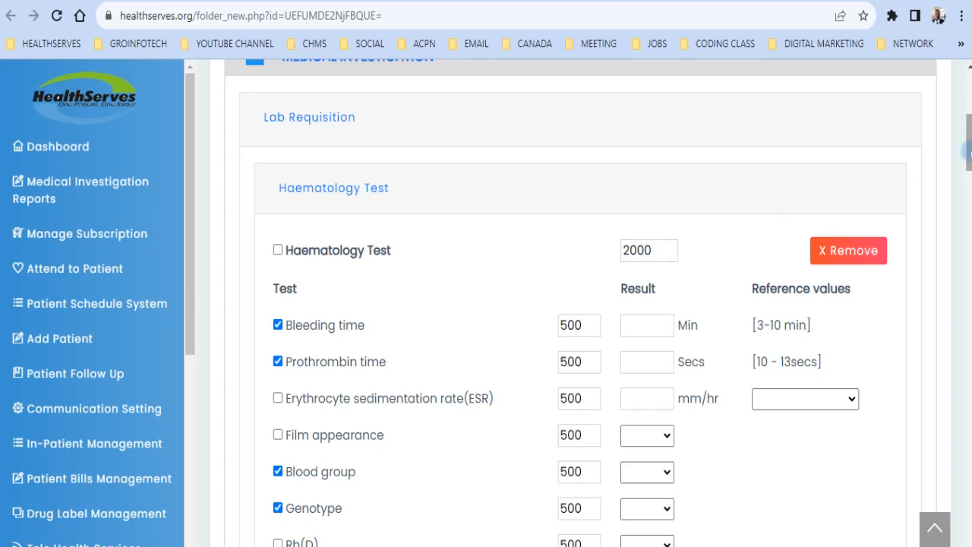
{"action": "scroll", "coordinate": [944, 177], "scroll_direction": "down", "scroll_amount": 1}
{"action": "scroll", "coordinate": [945, 177], "scroll_direction": "down", "scroll_amount": 20}
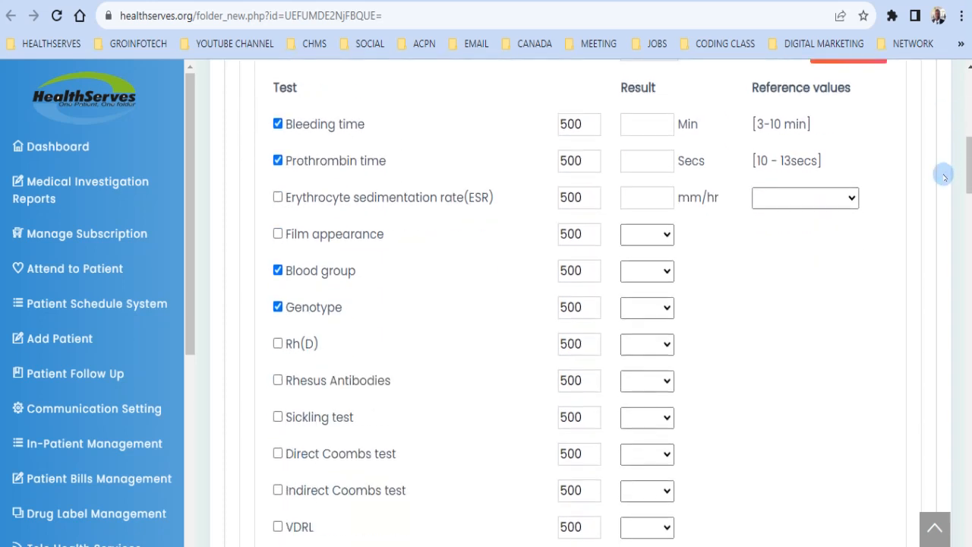
{"action": "scroll", "coordinate": [944, 177], "scroll_direction": "down", "scroll_amount": 4}
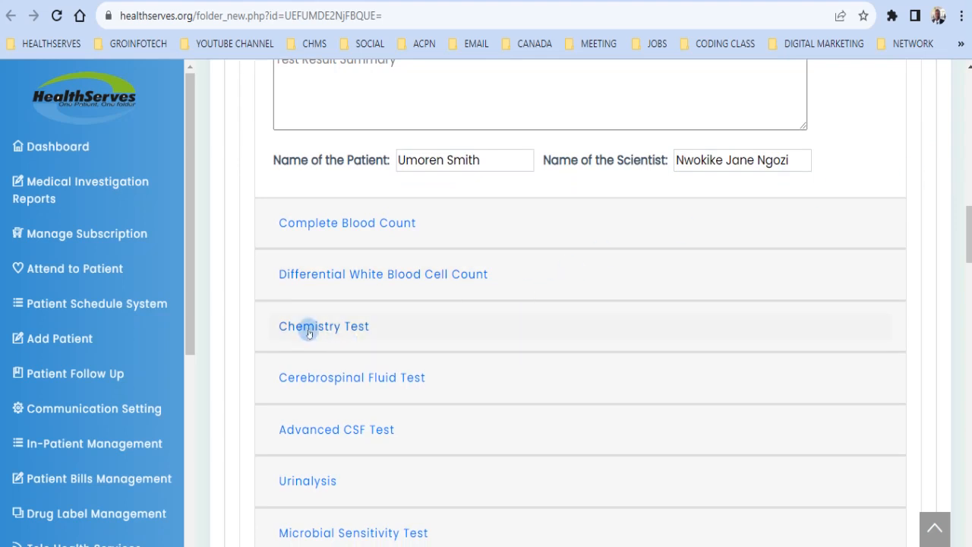
Step: In the Chemistry Test form, tick Total bilirubin, Lactate dehydrogenase and Amylase
{"action": "left_click", "coordinate": [308, 328]}
{"action": "scroll", "coordinate": [308, 333], "scroll_direction": "down", "scroll_amount": 7}
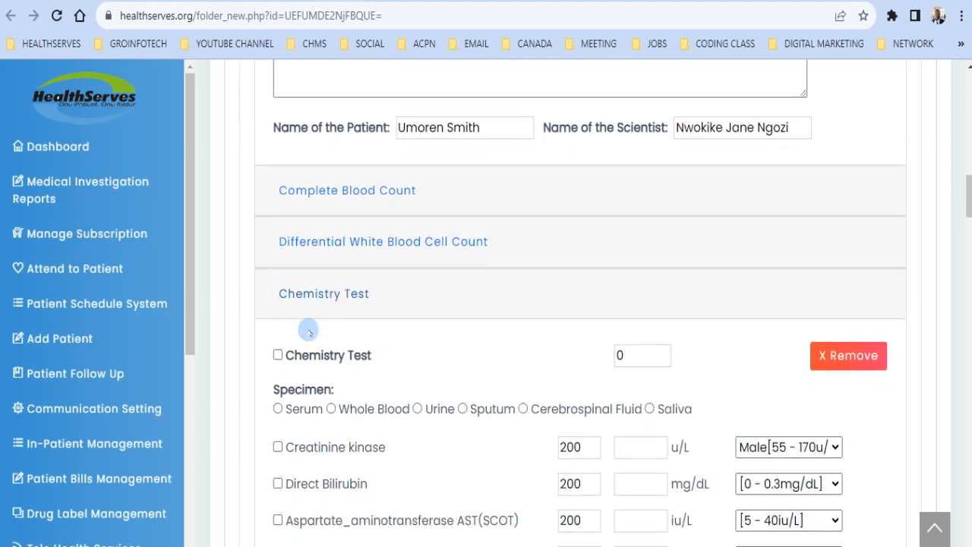
{"action": "scroll", "coordinate": [308, 330], "scroll_direction": "down", "scroll_amount": 4}
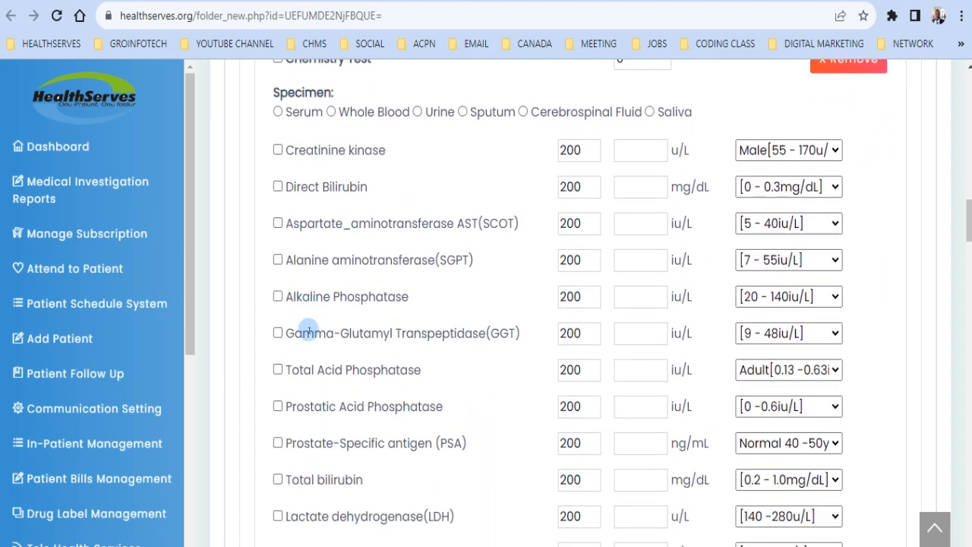
{"action": "left_click", "coordinate": [278, 451]}
{"action": "left_click", "coordinate": [278, 488]}
{"action": "left_click", "coordinate": [278, 524]}
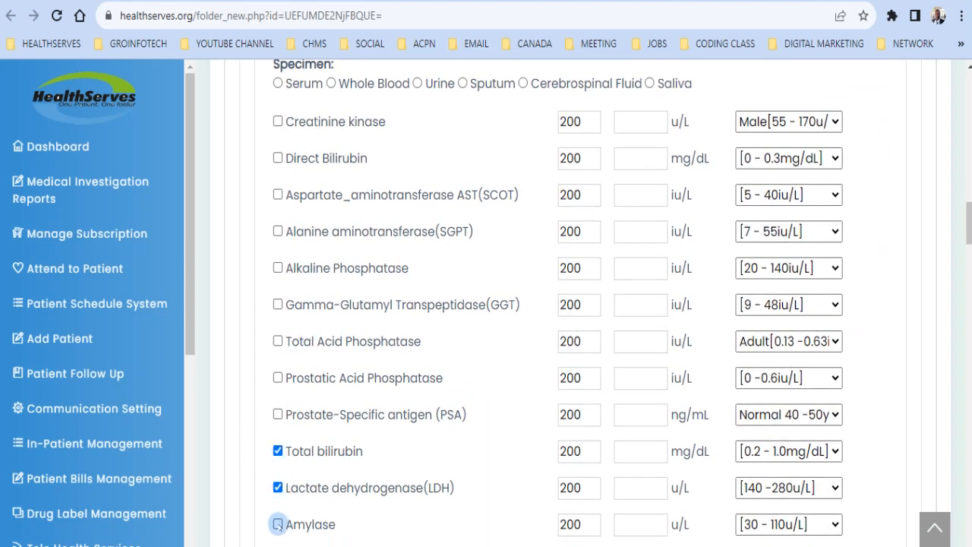
Step: Tick Total Acid Phosphatase, then scroll down through the test category headers
{"action": "left_click", "coordinate": [278, 341]}
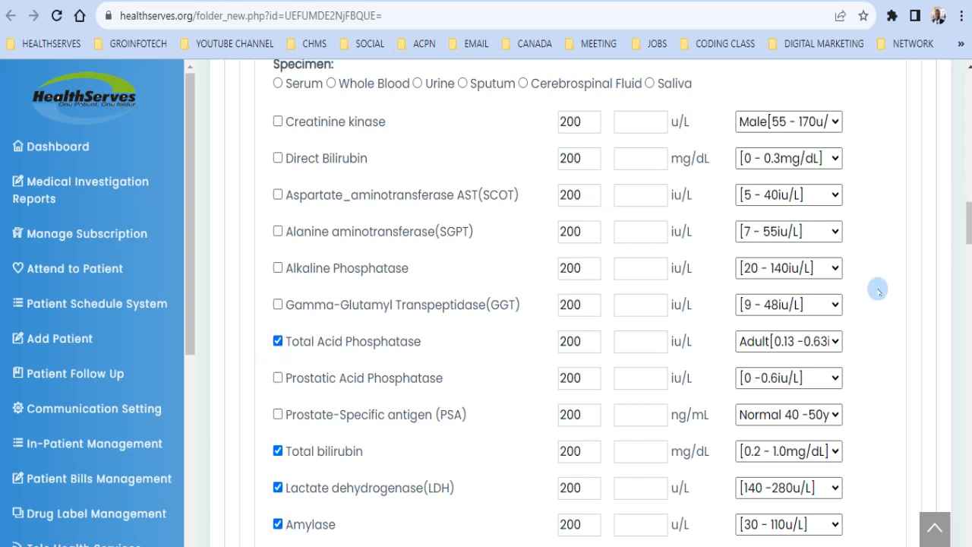
{"action": "scroll", "coordinate": [877, 289], "scroll_direction": "down", "scroll_amount": 7}
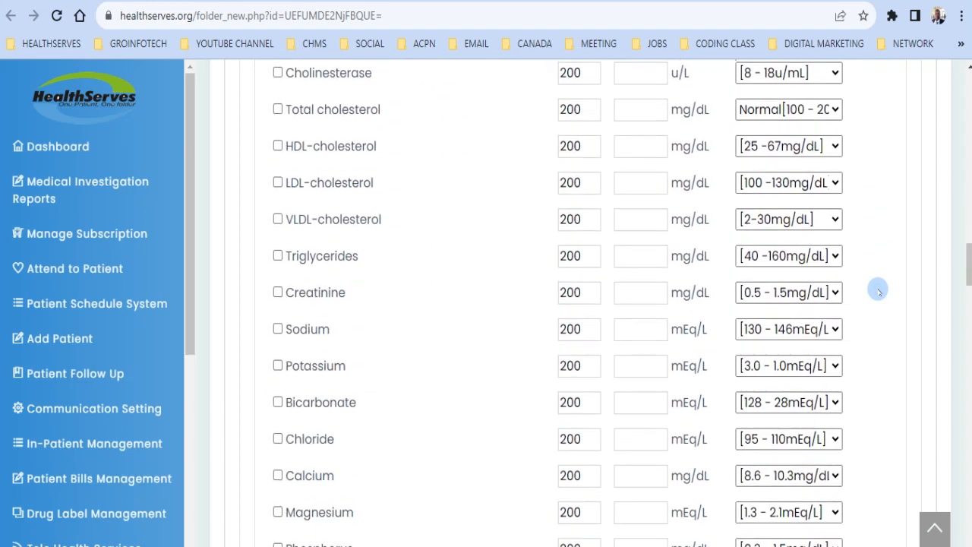
{"action": "scroll", "coordinate": [878, 289], "scroll_direction": "down", "scroll_amount": 4}
{"action": "scroll", "coordinate": [878, 291], "scroll_direction": "down", "scroll_amount": 7}
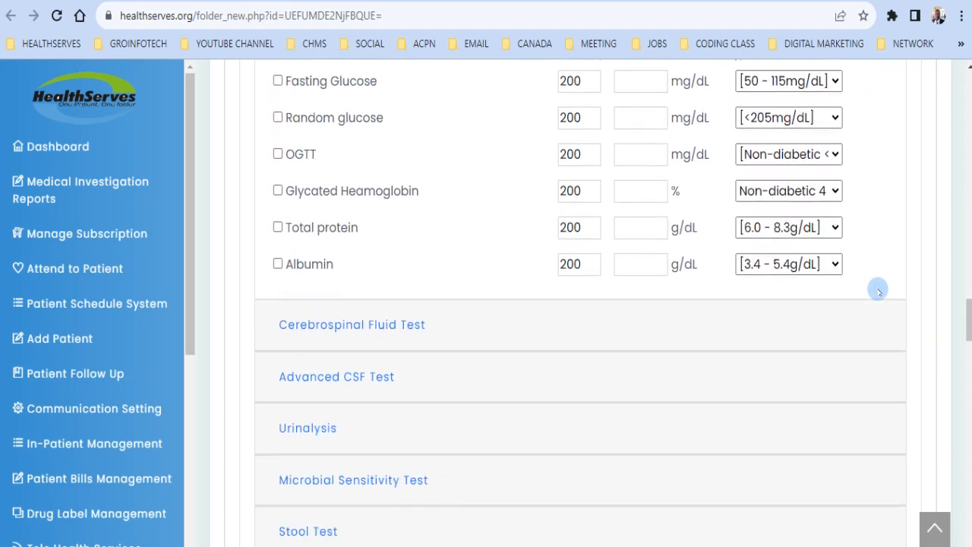
{"action": "scroll", "coordinate": [878, 291], "scroll_direction": "down", "scroll_amount": 4}
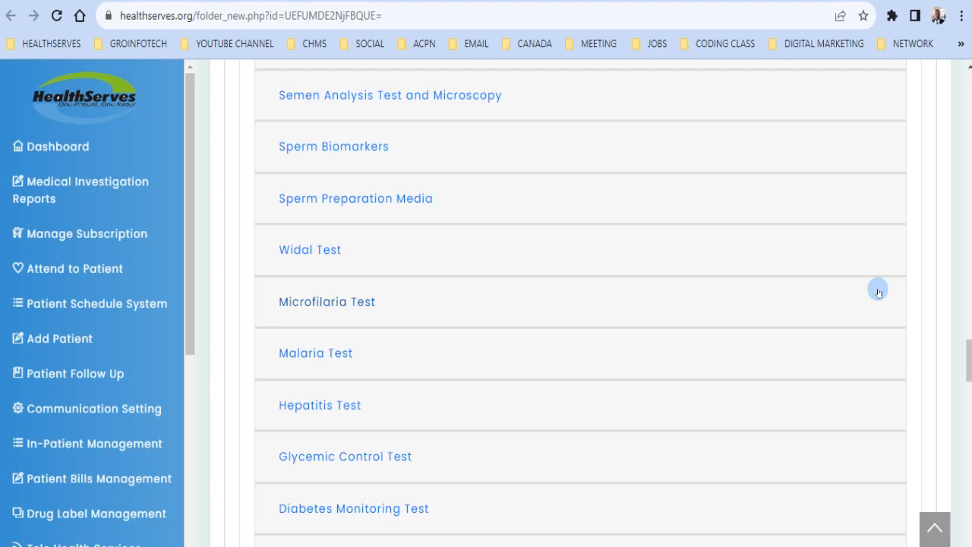
{"action": "scroll", "coordinate": [878, 291], "scroll_direction": "down", "scroll_amount": 2}
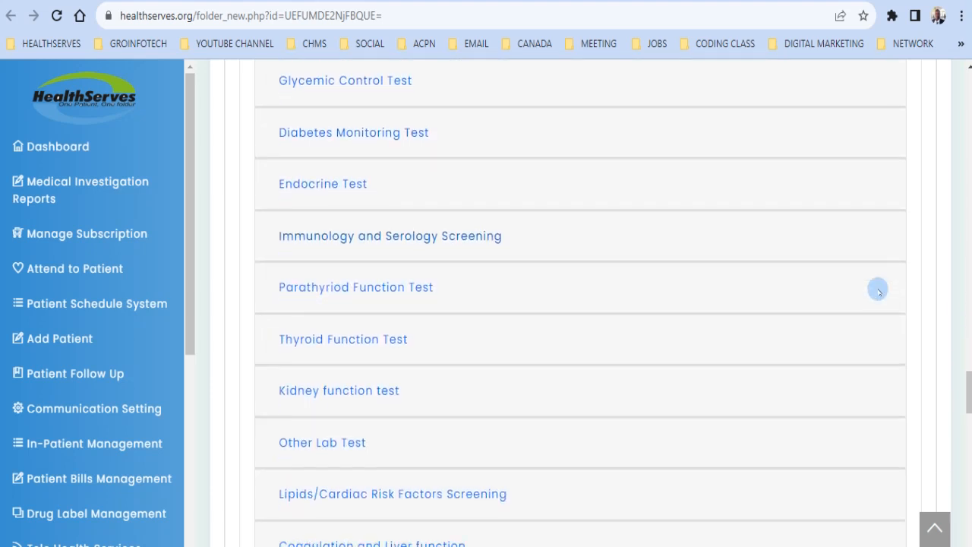
{"action": "scroll", "coordinate": [878, 291], "scroll_direction": "down", "scroll_amount": 4}
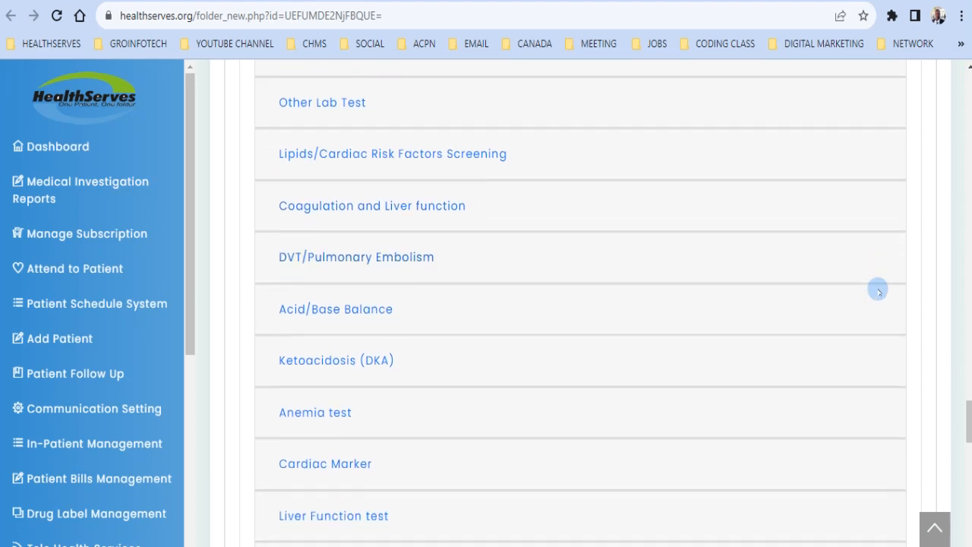
{"action": "scroll", "coordinate": [878, 292], "scroll_direction": "down", "scroll_amount": 4}
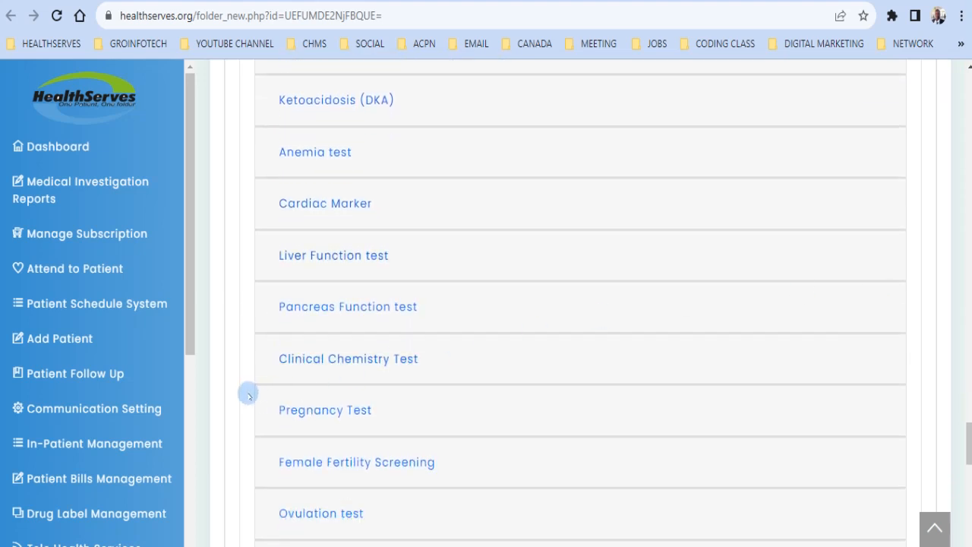
Step: Expand the Clinical Chemistry Test section and tick Phosphorus and Ca++
{"action": "left_click", "coordinate": [336, 357]}
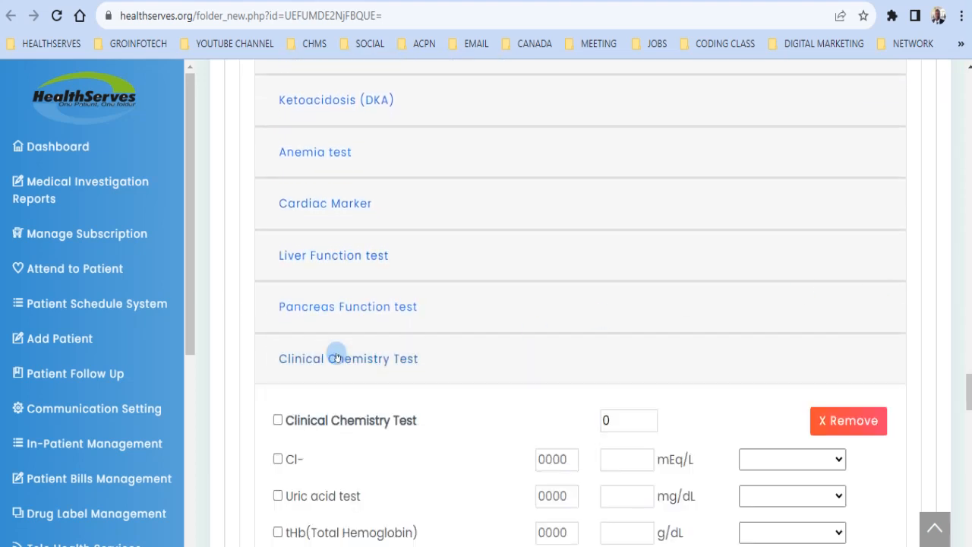
{"action": "scroll", "coordinate": [337, 355], "scroll_direction": "down", "scroll_amount": 5}
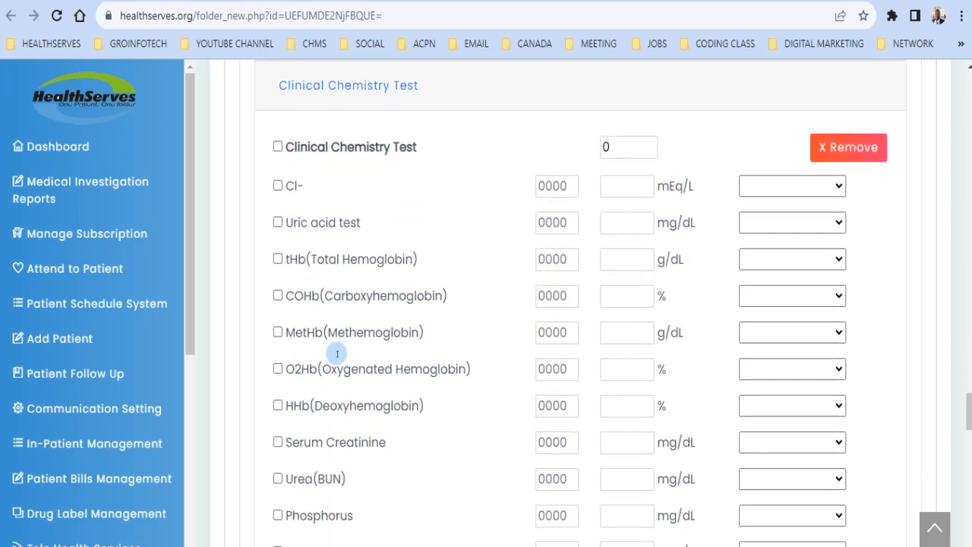
{"action": "scroll", "coordinate": [337, 356], "scroll_direction": "down", "scroll_amount": 2}
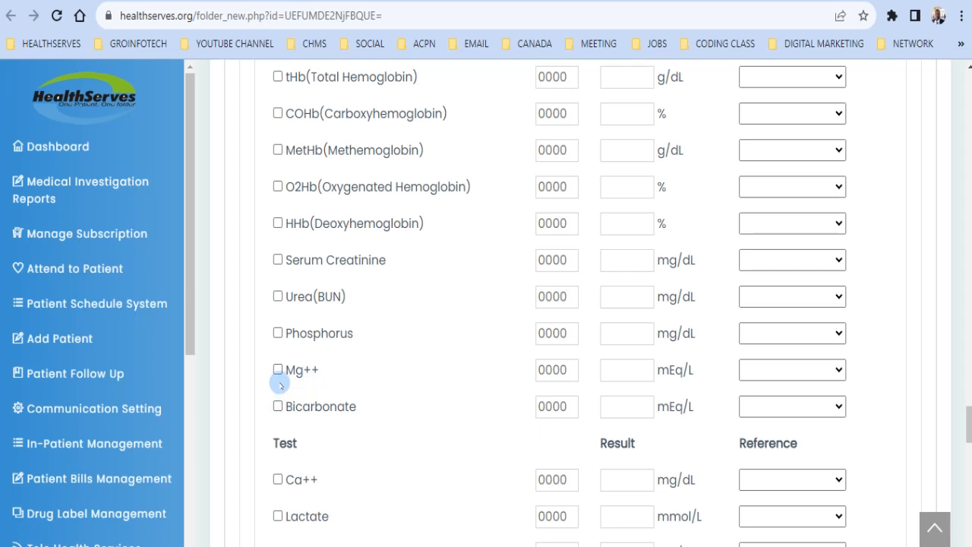
{"action": "left_click", "coordinate": [278, 333]}
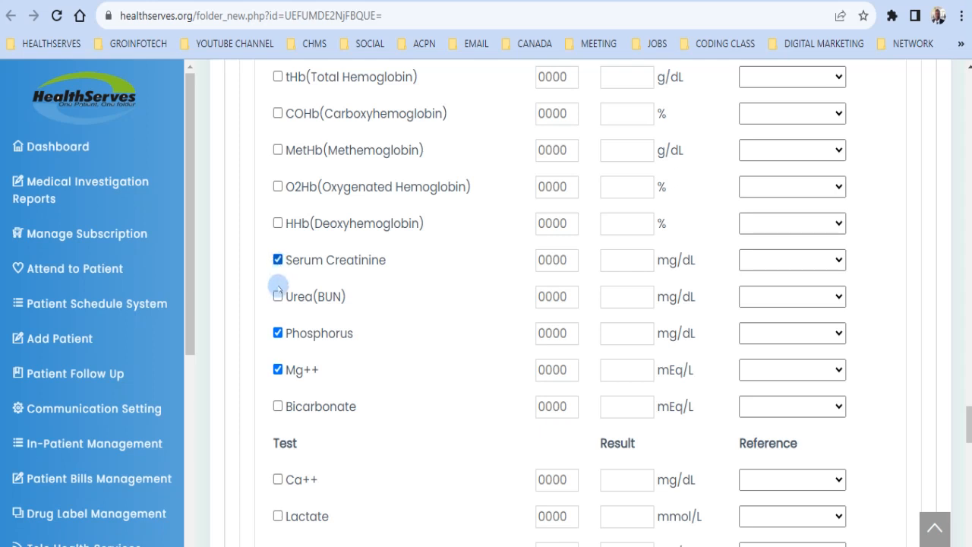
{"action": "left_click", "coordinate": [278, 479]}
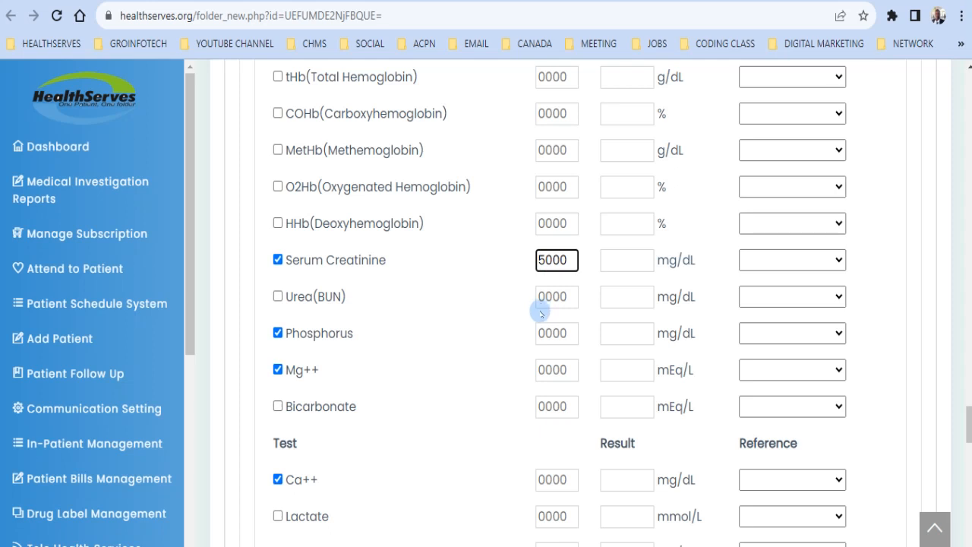
Step: Enter 1000 each for Phosphorus, Mg++ and Ca++, bringing the section total to 8000
{"action": "left_click", "coordinate": [540, 335]}
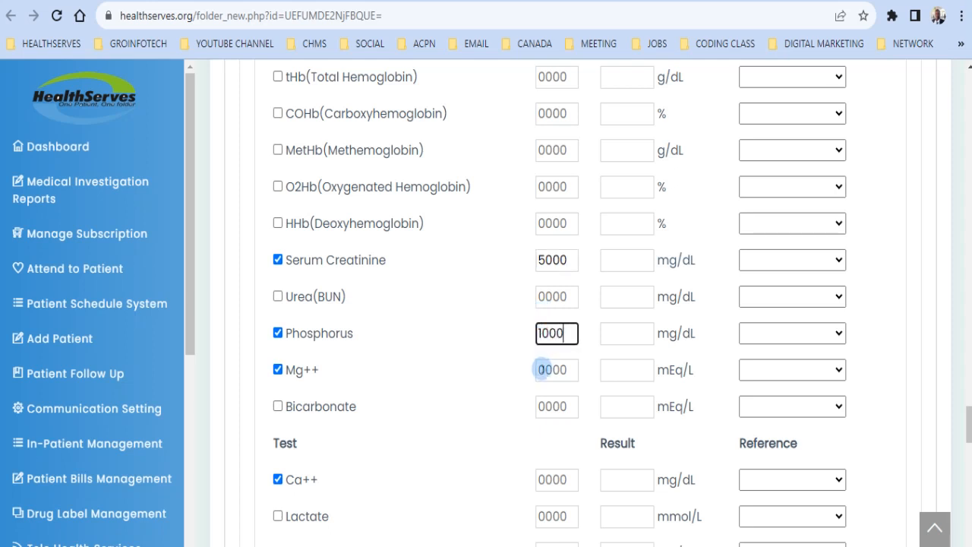
{"action": "left_click", "coordinate": [540, 370]}
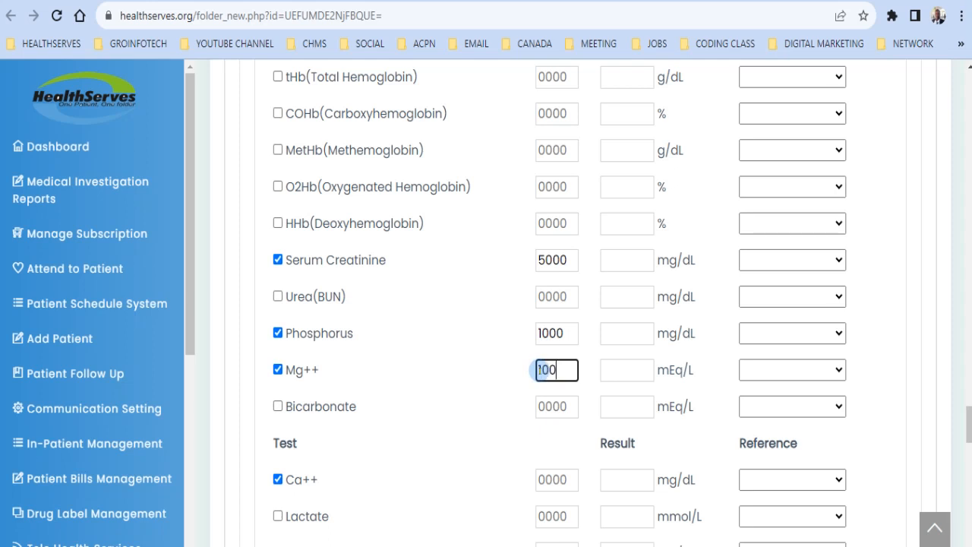
{"action": "left_click", "coordinate": [540, 480]}
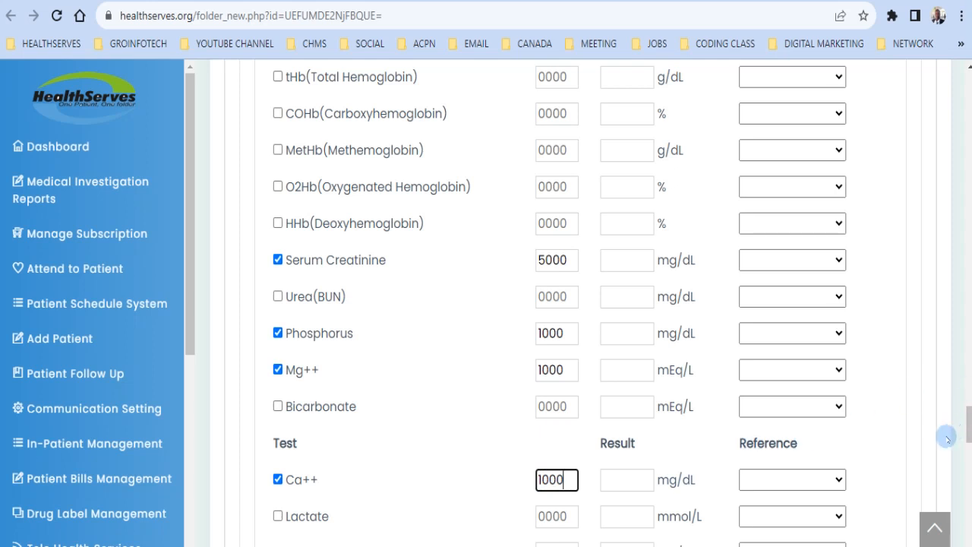
{"action": "scroll", "coordinate": [945, 439], "scroll_direction": "up", "scroll_amount": 4}
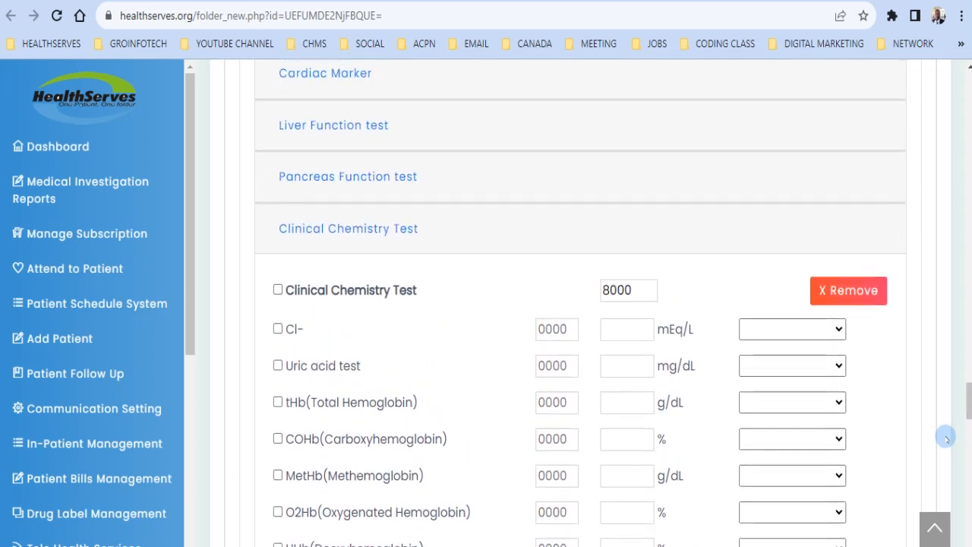
{"action": "scroll", "coordinate": [946, 438], "scroll_direction": "down", "scroll_amount": 6}
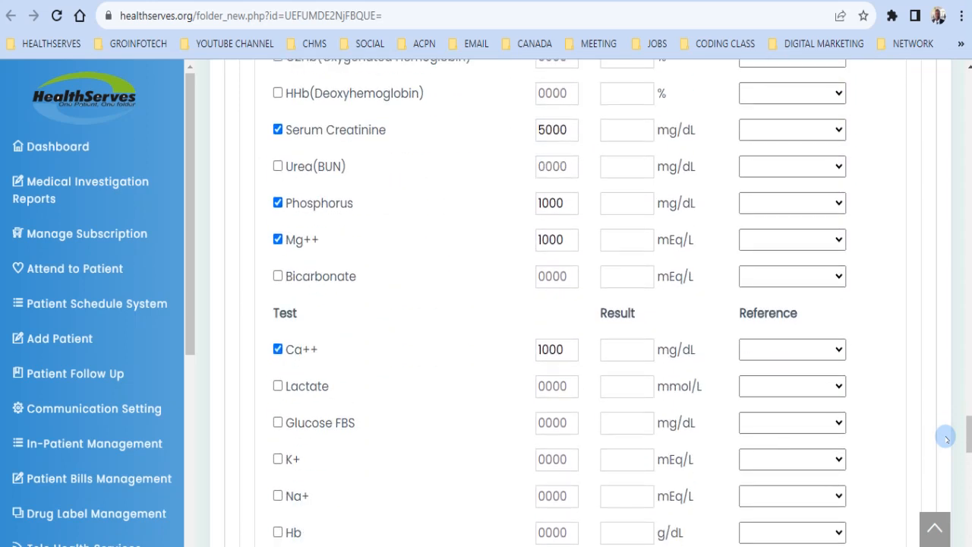
{"action": "scroll", "coordinate": [945, 439], "scroll_direction": "down", "scroll_amount": 5}
{"action": "scroll", "coordinate": [946, 438], "scroll_direction": "up", "scroll_amount": 5}
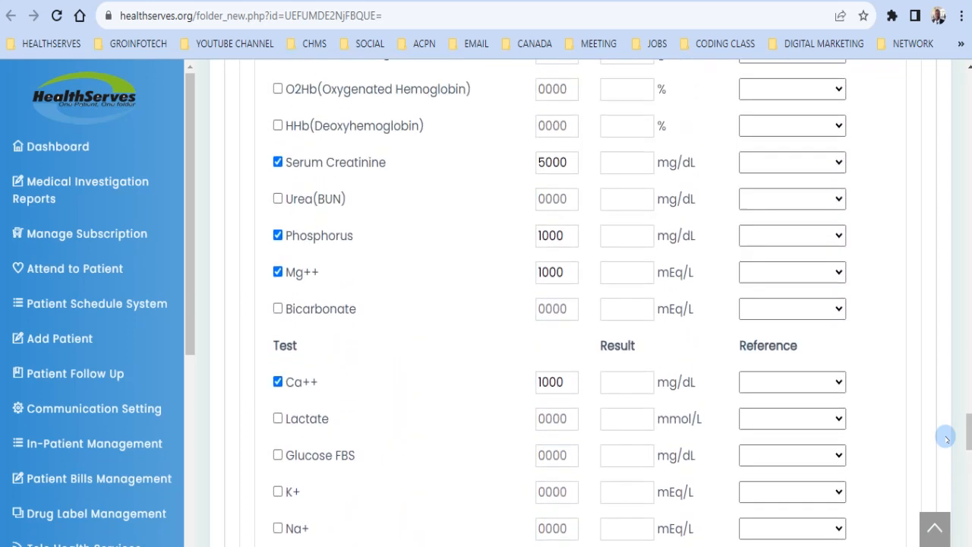
{"action": "scroll", "coordinate": [945, 439], "scroll_direction": "up", "scroll_amount": 1}
{"action": "scroll", "coordinate": [946, 439], "scroll_direction": "up", "scroll_amount": 4}
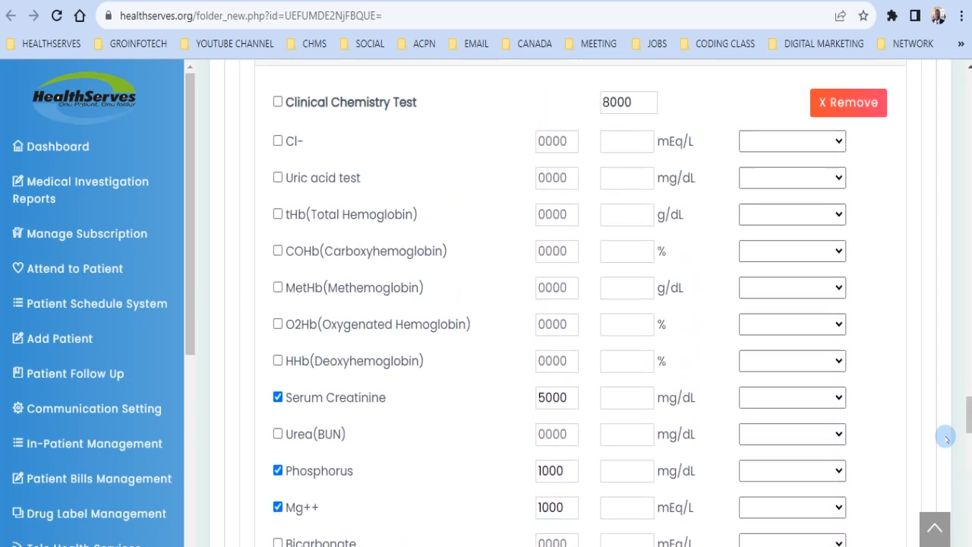
{"action": "scroll", "coordinate": [945, 438], "scroll_direction": "up", "scroll_amount": 8}
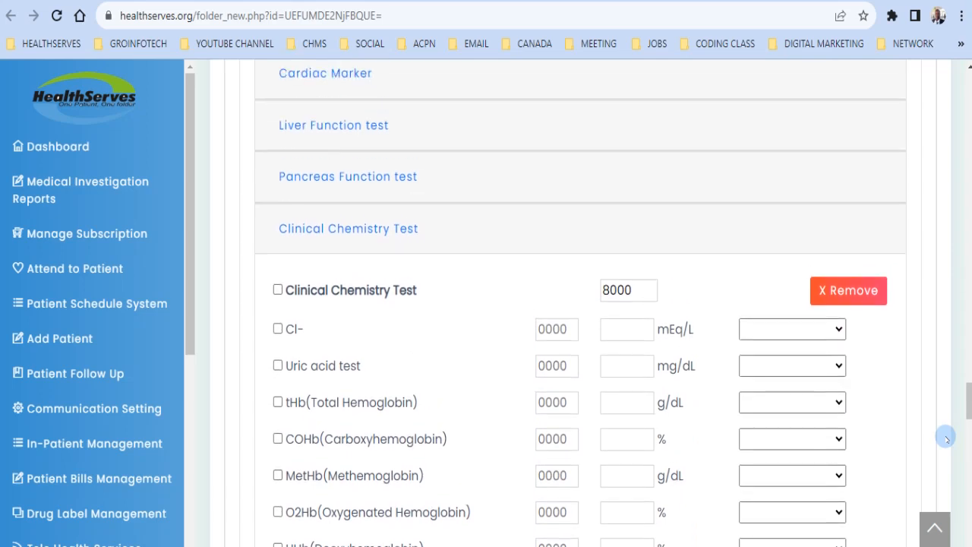
{"action": "scroll", "coordinate": [945, 439], "scroll_direction": "down", "scroll_amount": 20}
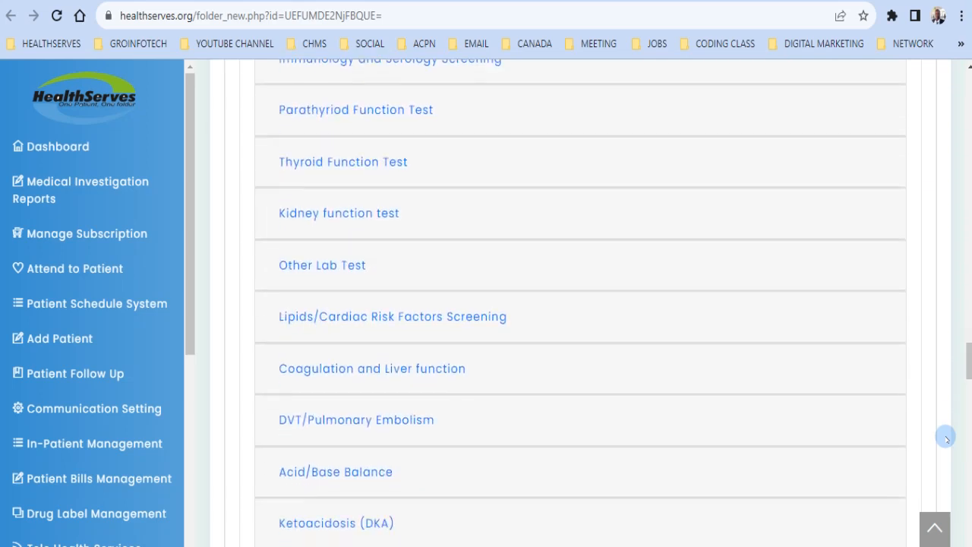
{"action": "scroll", "coordinate": [946, 439], "scroll_direction": "down", "scroll_amount": 10}
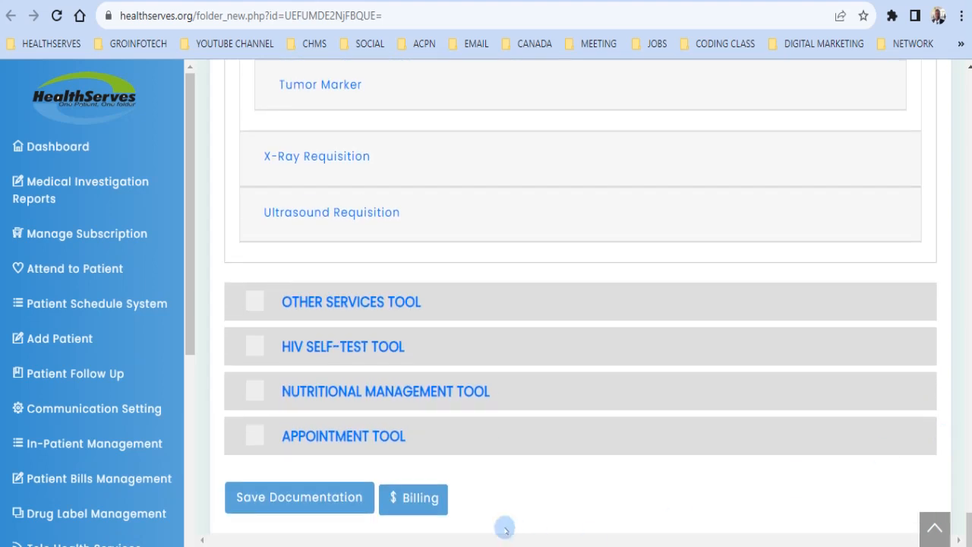
Step: Save the lab test documentation, dismiss the saved notice, and go to the patient's Billing page
{"action": "left_click", "coordinate": [298, 498]}
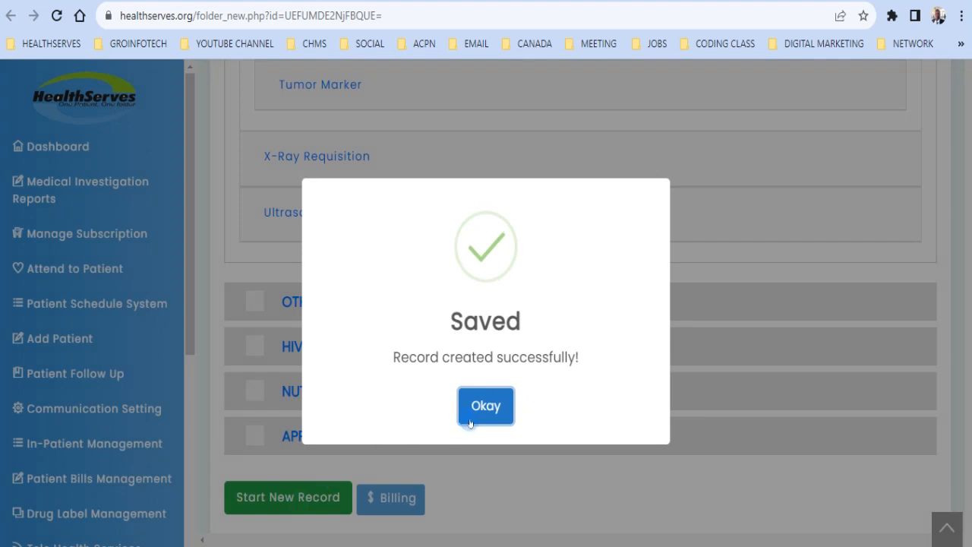
{"action": "left_click", "coordinate": [474, 418]}
{"action": "left_click", "coordinate": [389, 499]}
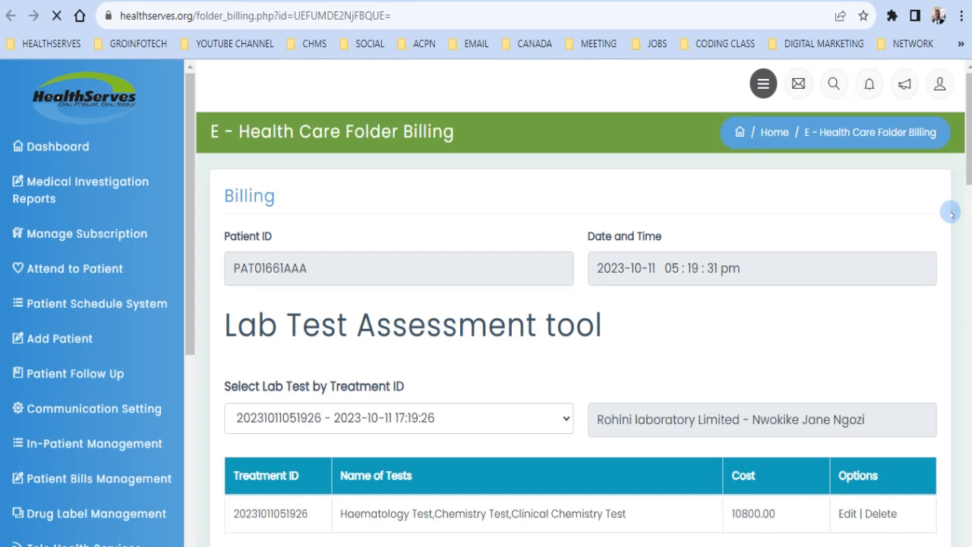
Step: Scroll to the Lab Test Assessment tool on the 10800.00 bill and start Add Partner Commission
{"action": "scroll", "coordinate": [950, 213], "scroll_direction": "down", "scroll_amount": 4}
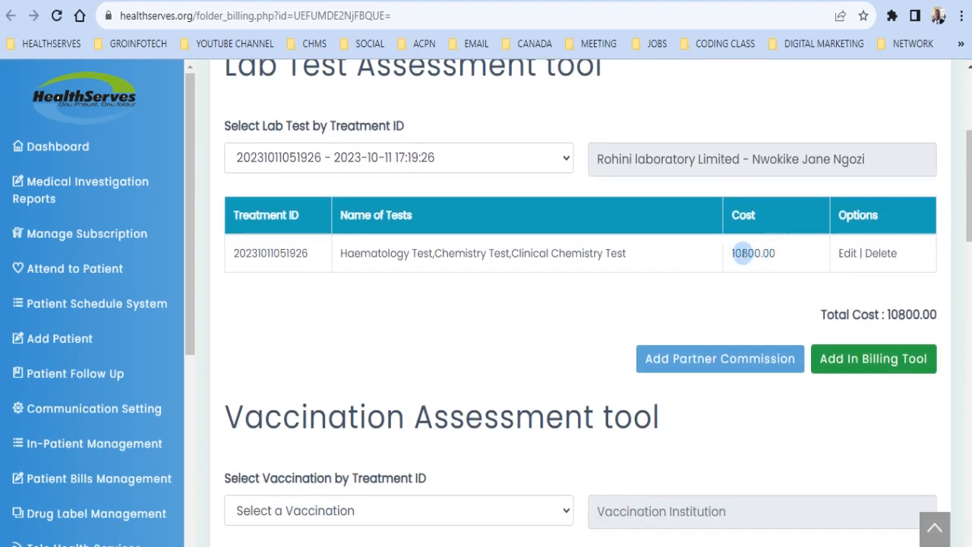
{"action": "left_click", "coordinate": [731, 359]}
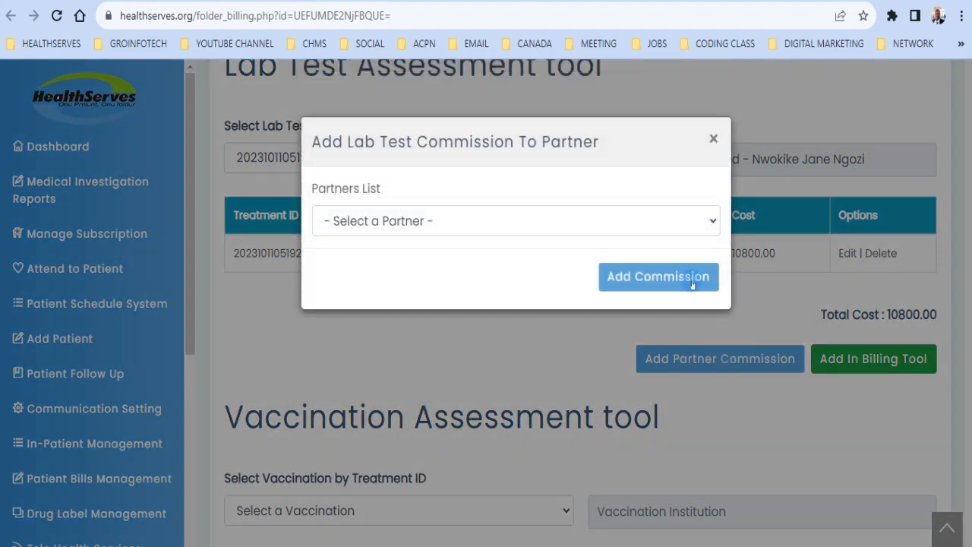
Step: Apply a 12% partner commission to Eko Hospital
{"action": "left_click", "coordinate": [670, 227]}
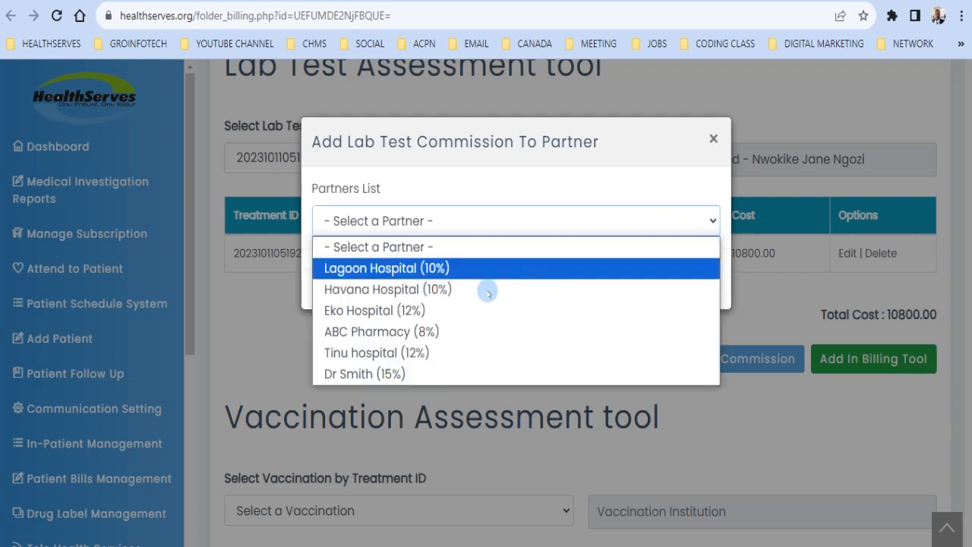
{"action": "left_click", "coordinate": [447, 311]}
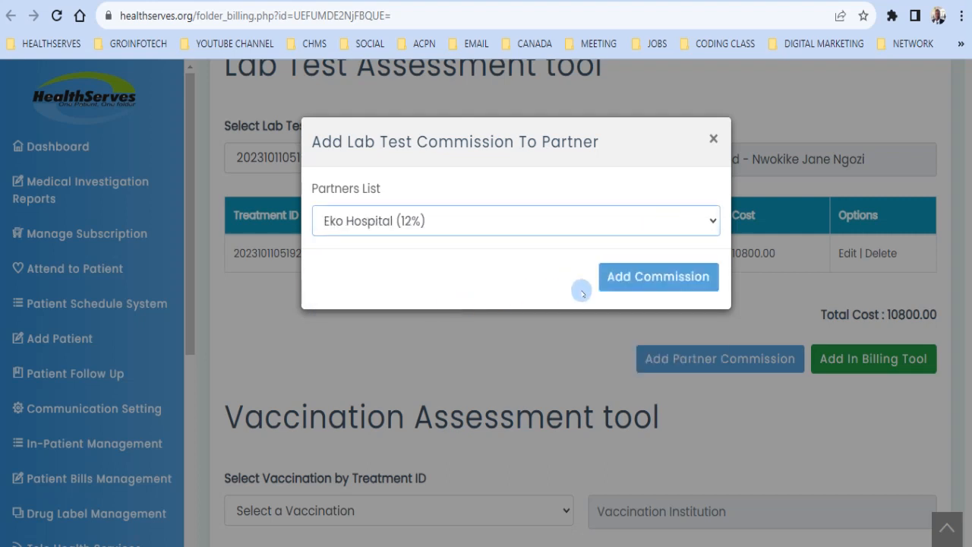
{"action": "left_click", "coordinate": [622, 283]}
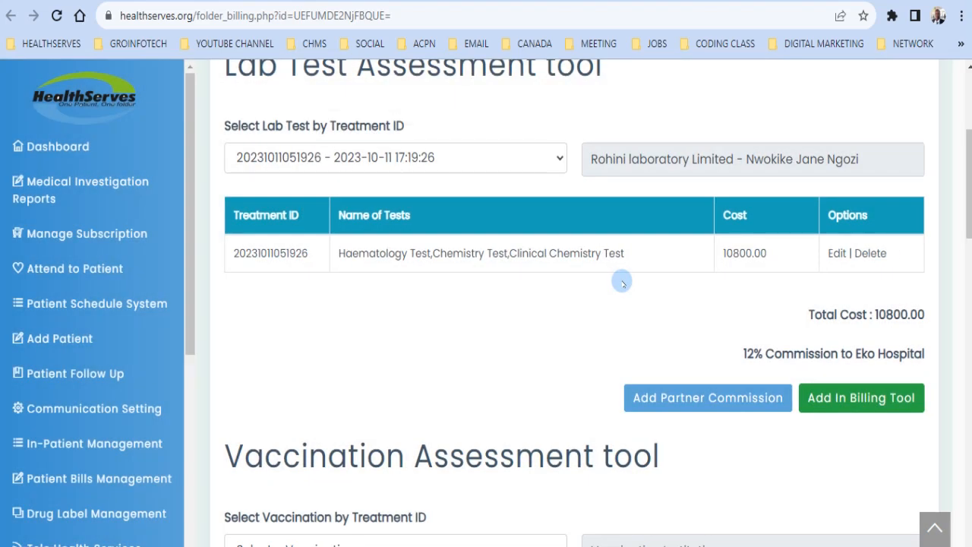
Step: Add the 10800.00 Patient Pays lab test charge to the bill
{"action": "left_click", "coordinate": [842, 398]}
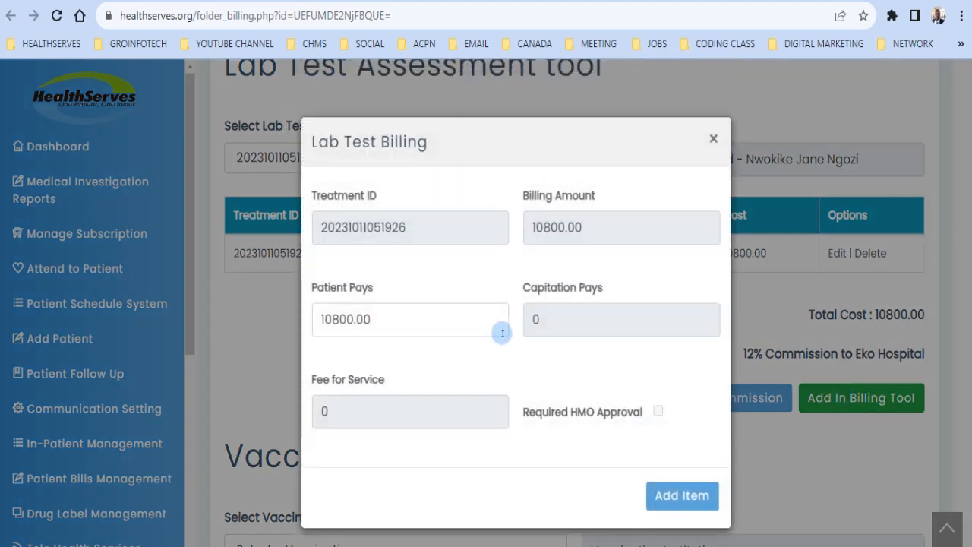
{"action": "left_click", "coordinate": [473, 320]}
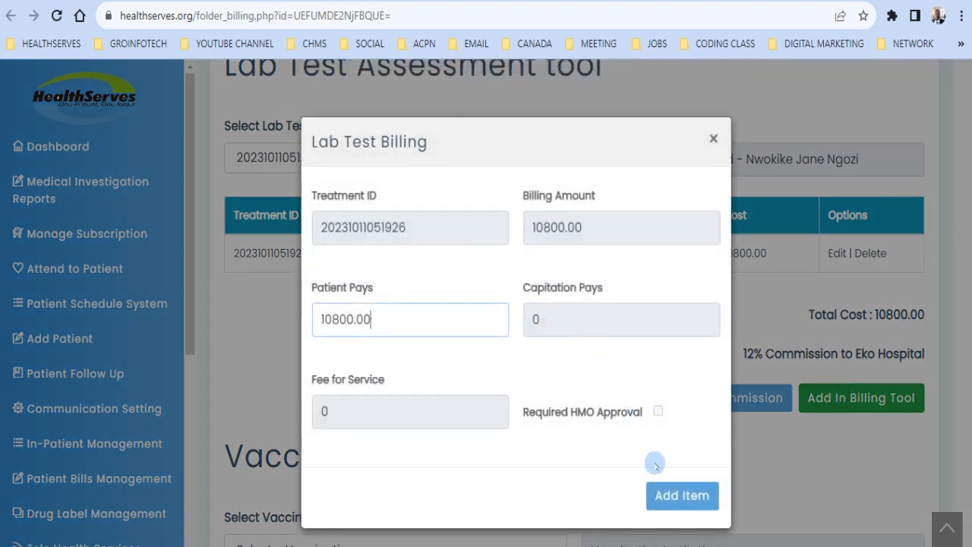
{"action": "left_click", "coordinate": [662, 495]}
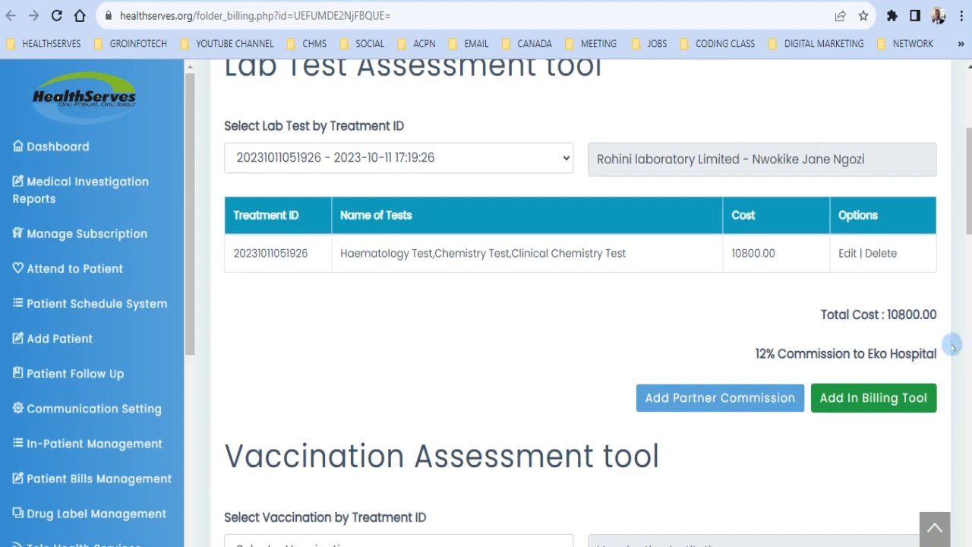
Step: Save the 10800.00 lab test bill and acknowledge the saved confirmation
{"action": "scroll", "coordinate": [946, 371], "scroll_direction": "down", "scroll_amount": 20}
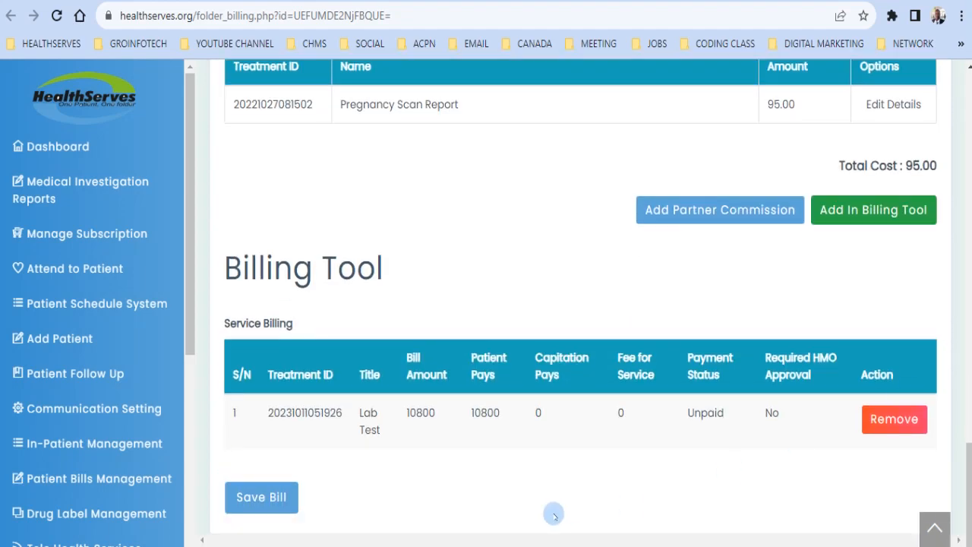
{"action": "left_click", "coordinate": [282, 497]}
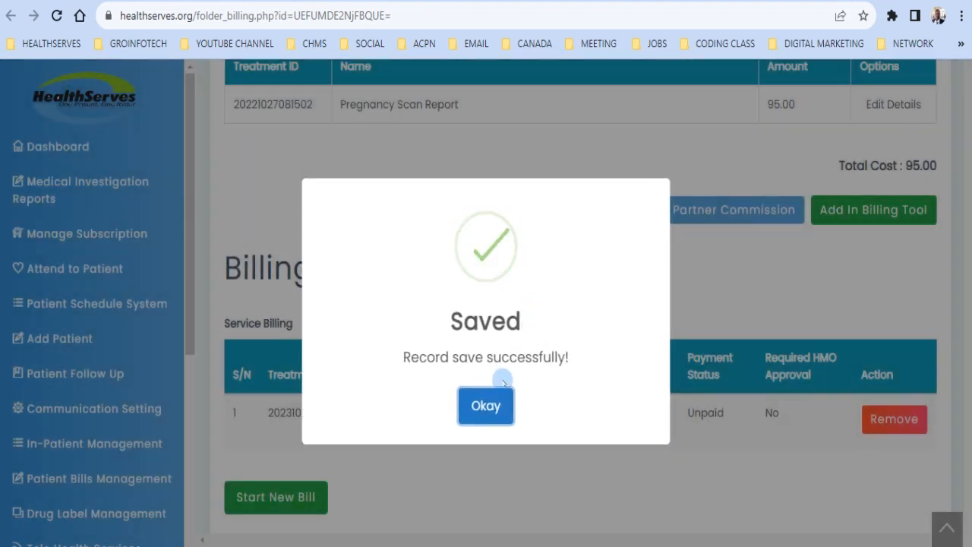
{"action": "left_click", "coordinate": [489, 406]}
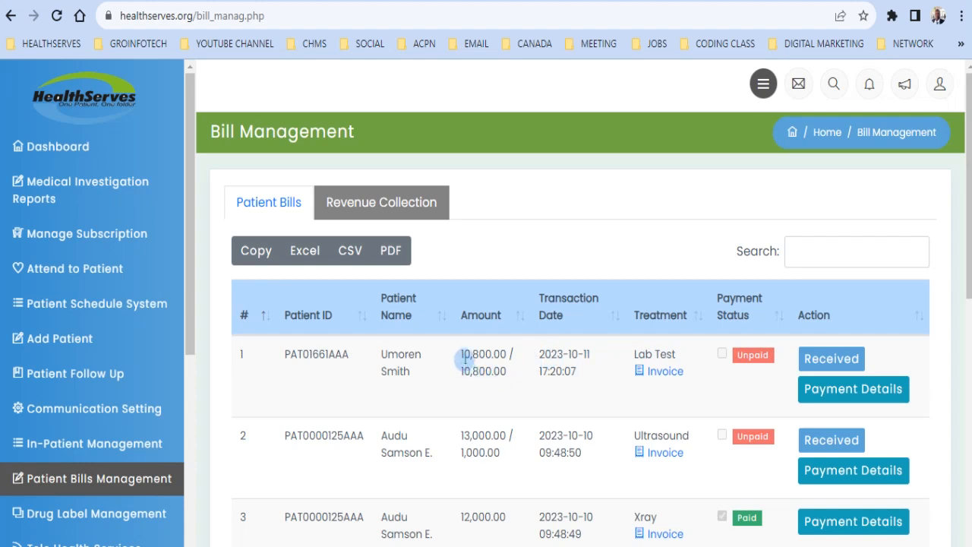
Step: Record a 10800.00 cash payment on the row 1 Lab Test bill and confirm it
{"action": "left_click", "coordinate": [808, 358]}
{"action": "left_click", "coordinate": [808, 358]}
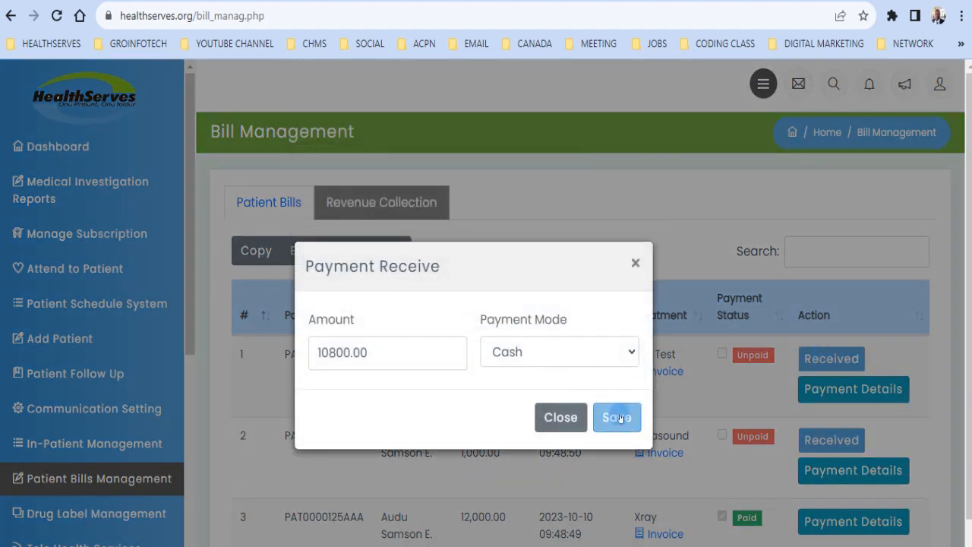
{"action": "left_click", "coordinate": [618, 418]}
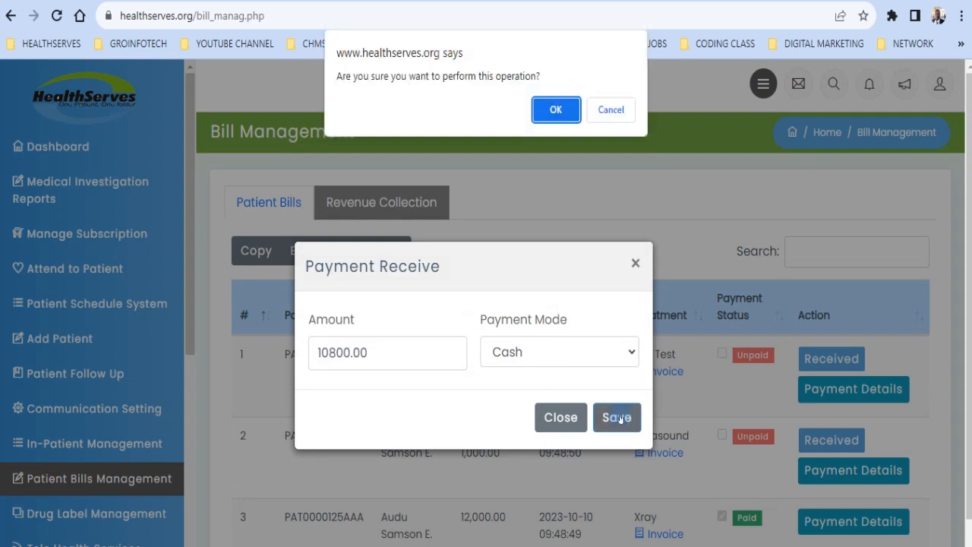
{"action": "left_click", "coordinate": [561, 116]}
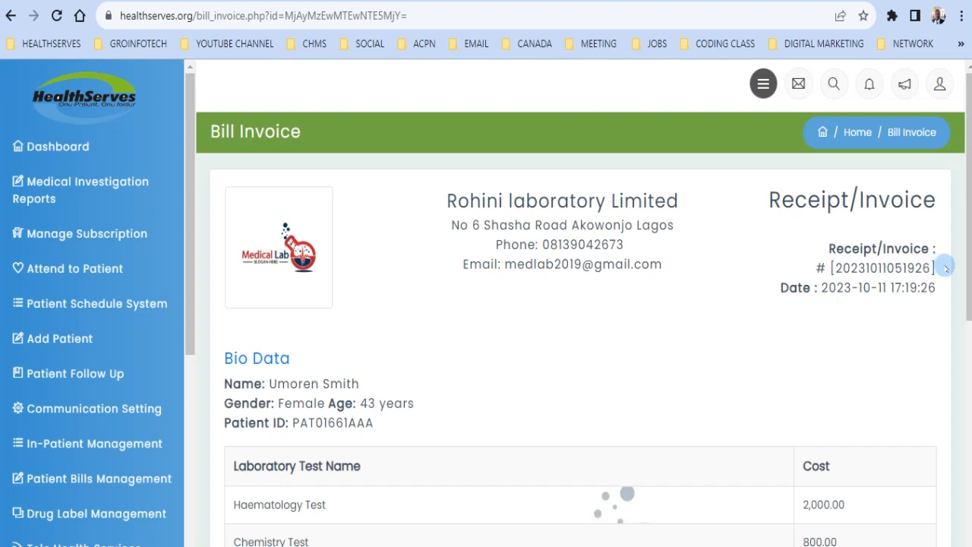
Step: Open the thermal-print receipt of the paid 10800.00 lab invoice
{"action": "scroll", "coordinate": [946, 267], "scroll_direction": "down", "scroll_amount": 6}
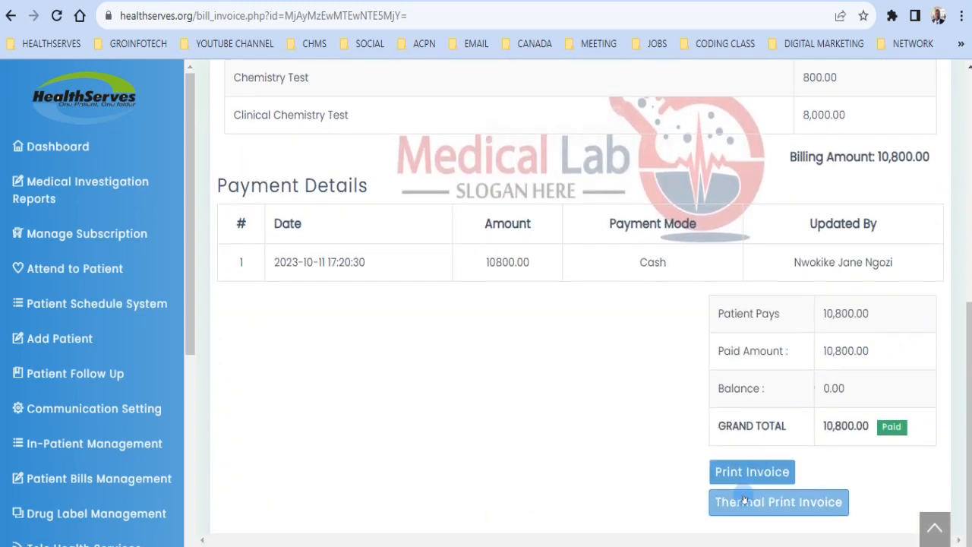
{"action": "left_click", "coordinate": [795, 501]}
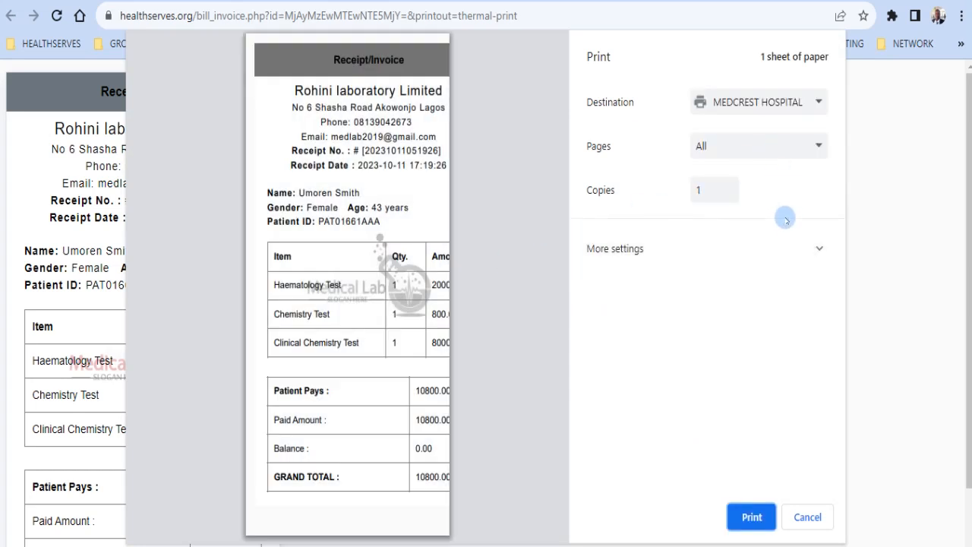
Step: Switch the print destination to XP-80, then cancel the preview without printing
{"action": "left_click", "coordinate": [815, 99]}
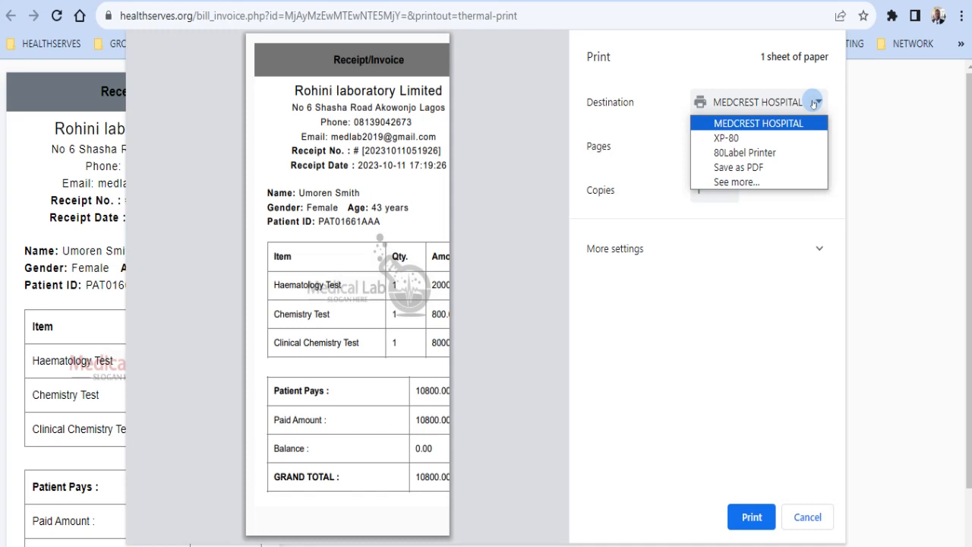
{"action": "left_click", "coordinate": [754, 140]}
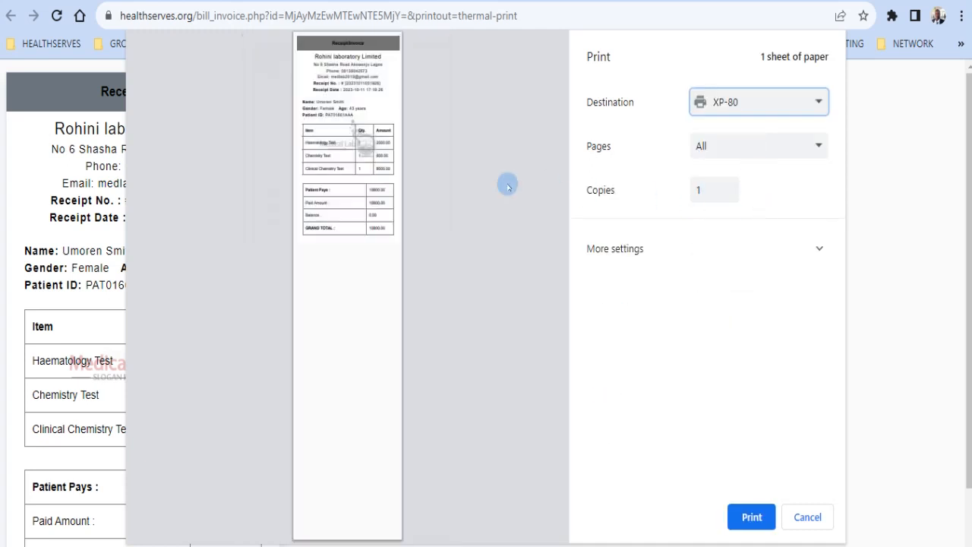
{"action": "left_click", "coordinate": [806, 517]}
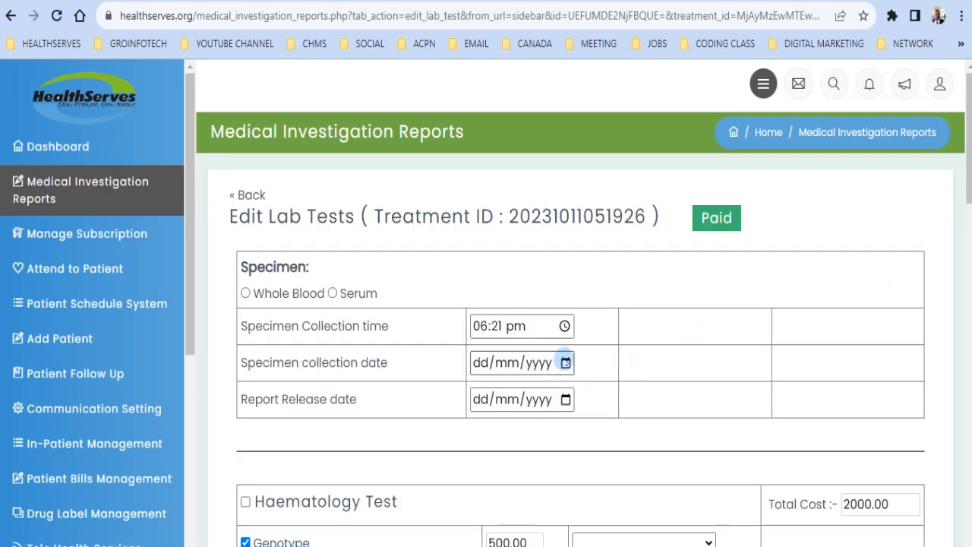
Step: Pick 11 October 2023 for both the specimen collection and report release dates
{"action": "left_click", "coordinate": [566, 363]}
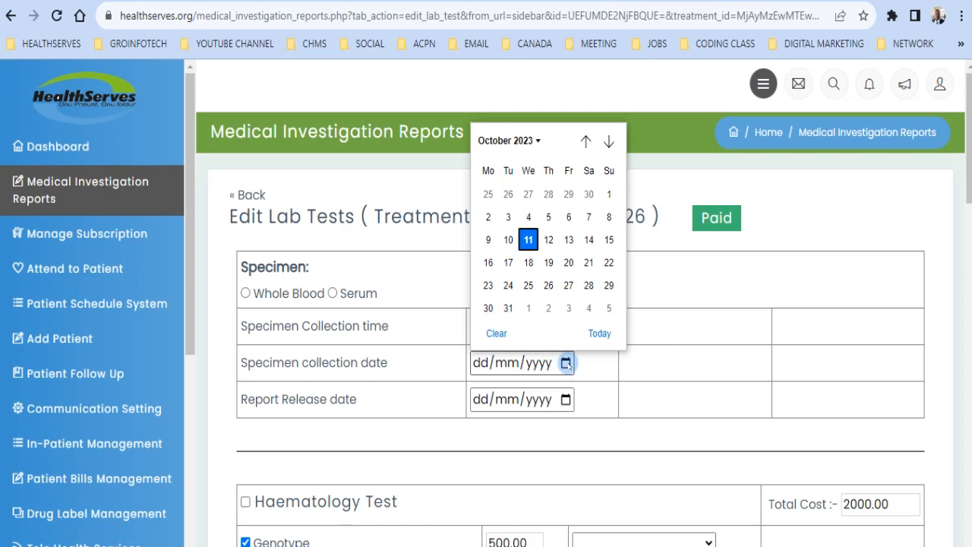
{"action": "left_click", "coordinate": [529, 240]}
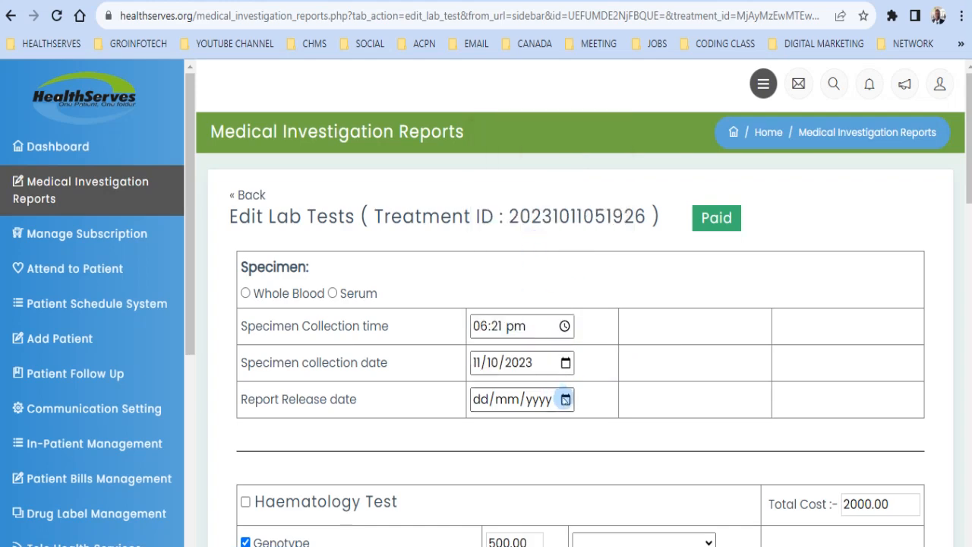
{"action": "left_click", "coordinate": [566, 399]}
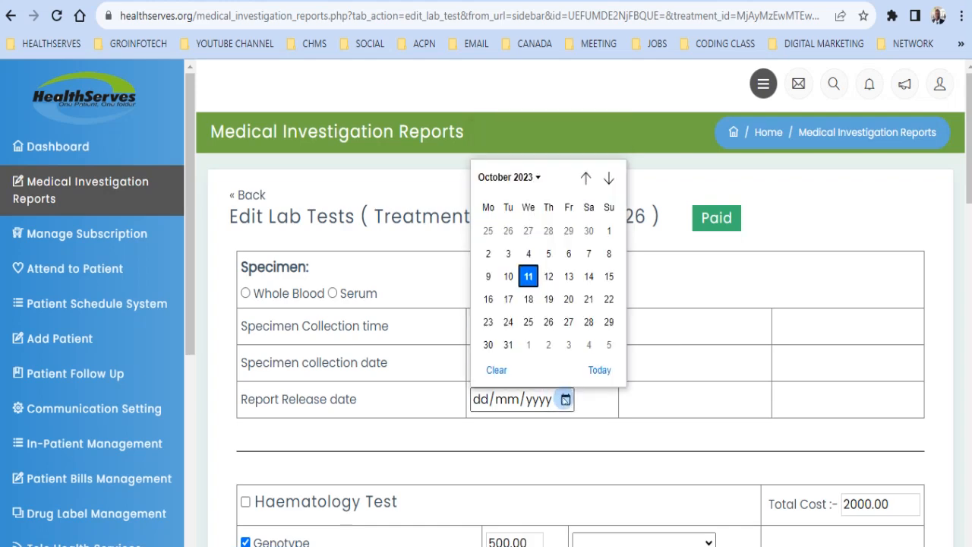
{"action": "left_click", "coordinate": [527, 275]}
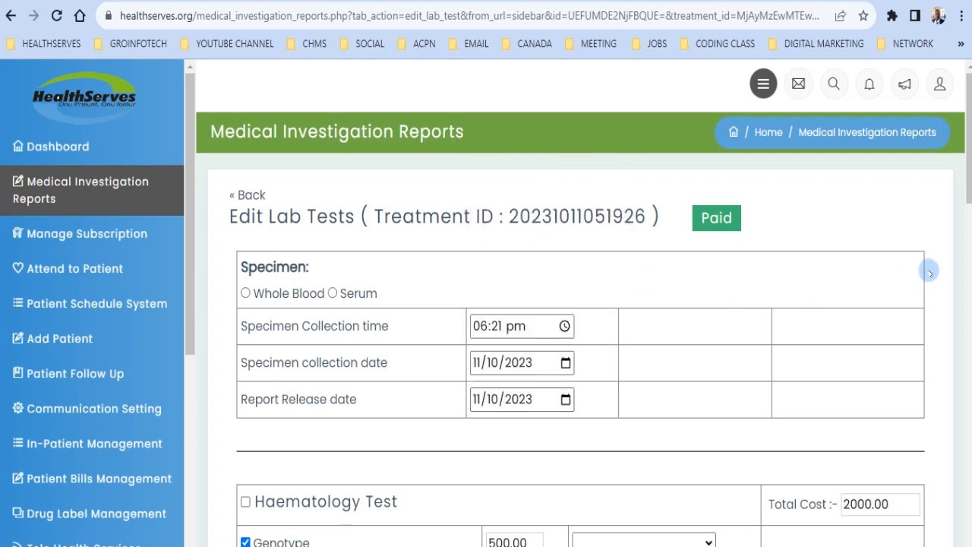
{"action": "scroll", "coordinate": [933, 272], "scroll_direction": "down", "scroll_amount": 2}
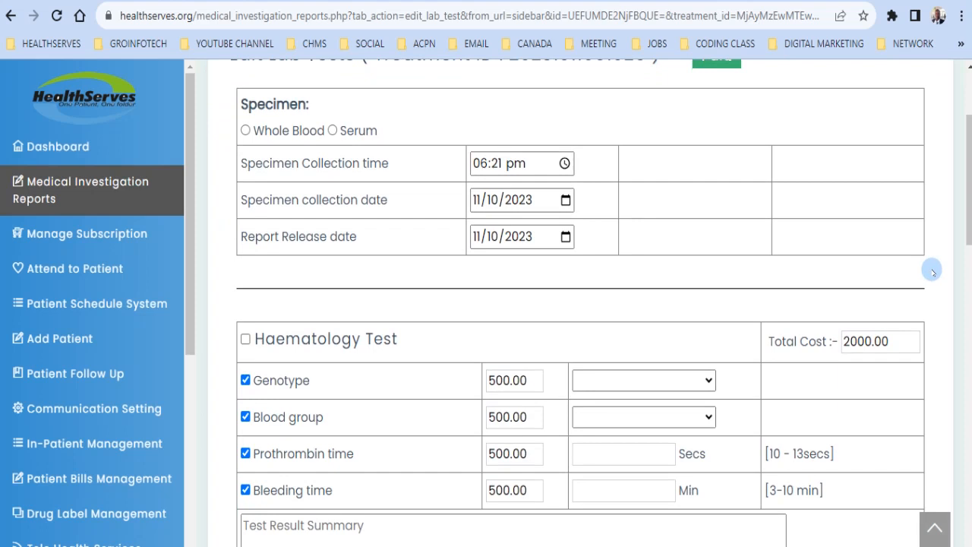
{"action": "scroll", "coordinate": [933, 272], "scroll_direction": "up", "scroll_amount": 1}
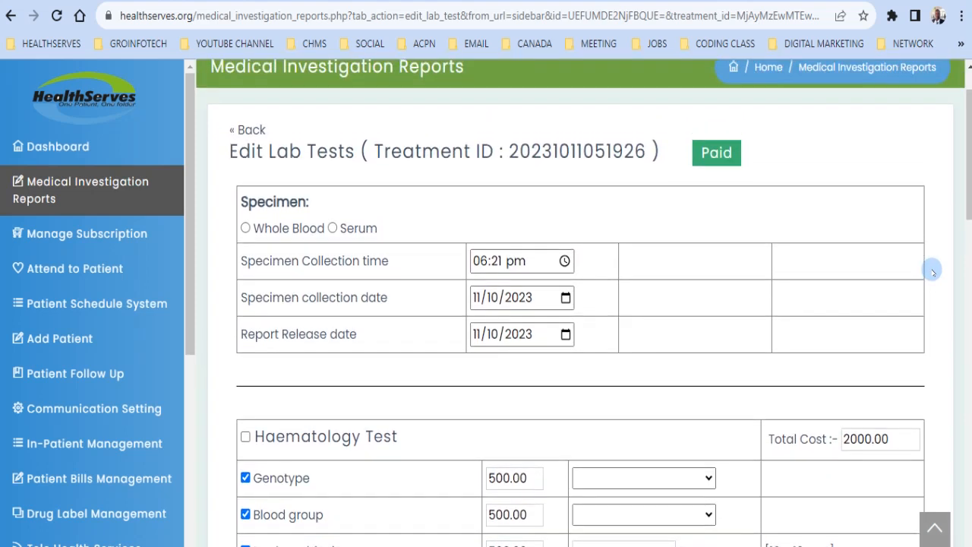
{"action": "scroll", "coordinate": [933, 272], "scroll_direction": "down", "scroll_amount": 3}
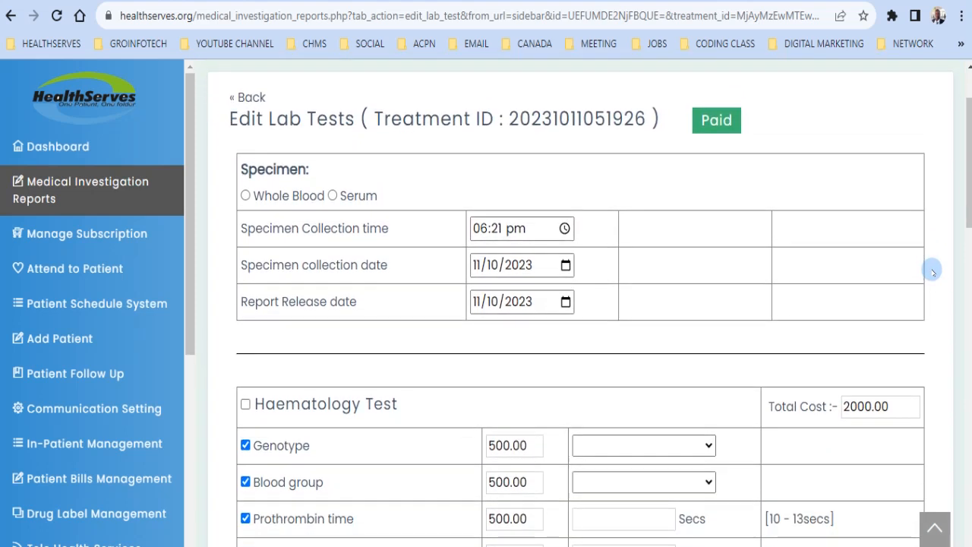
{"action": "scroll", "coordinate": [932, 271], "scroll_direction": "down", "scroll_amount": 1}
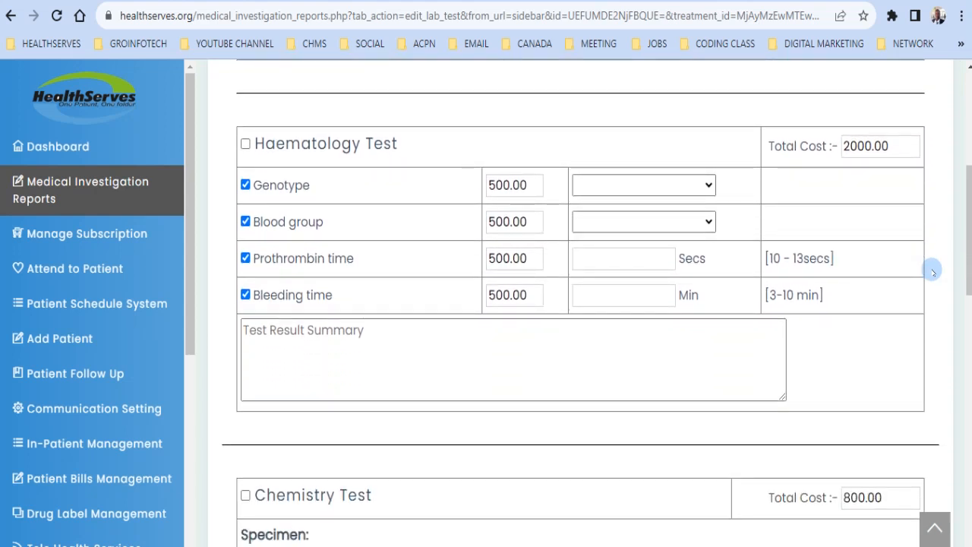
Step: Record genotype AA and blood group A+ in the Haematology results
{"action": "left_click", "coordinate": [698, 188]}
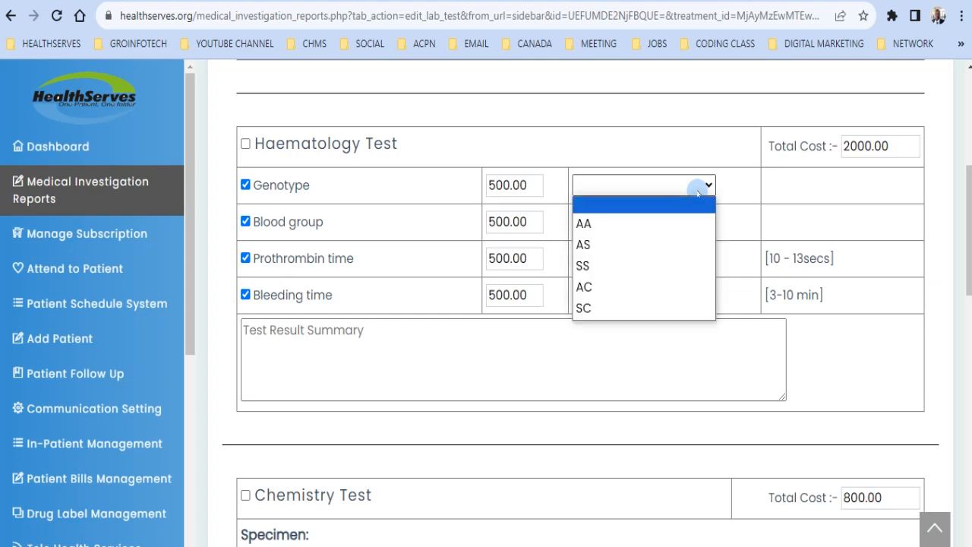
{"action": "left_click", "coordinate": [607, 224]}
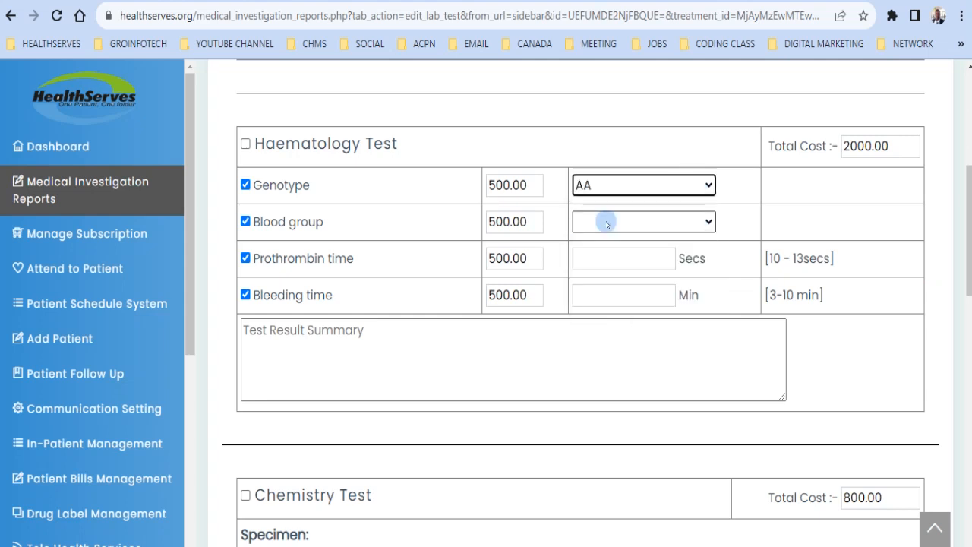
{"action": "left_click", "coordinate": [682, 223]}
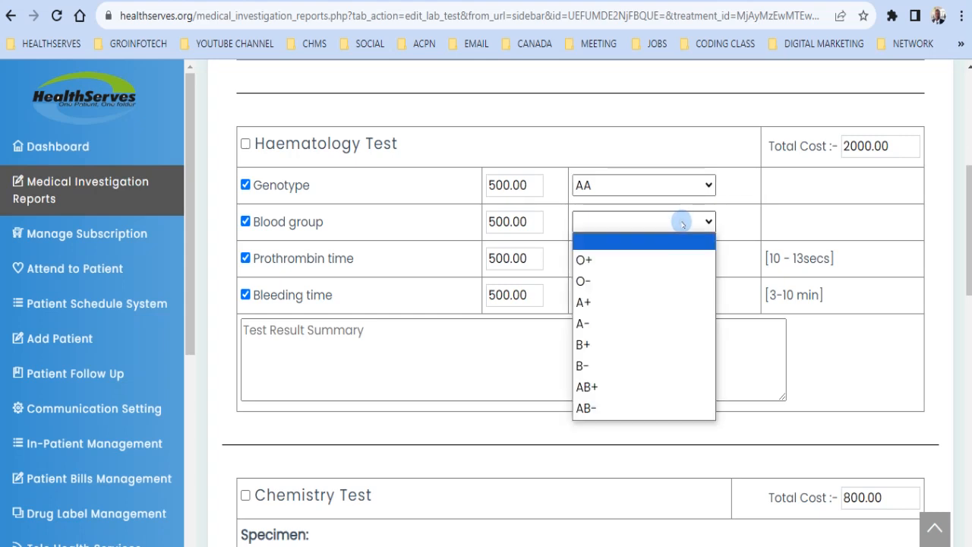
{"action": "left_click", "coordinate": [599, 303]}
Step: Move past the prothrombin time (10 secs) and record a bleeding time of 6 minutes
{"action": "left_click", "coordinate": [635, 261]}
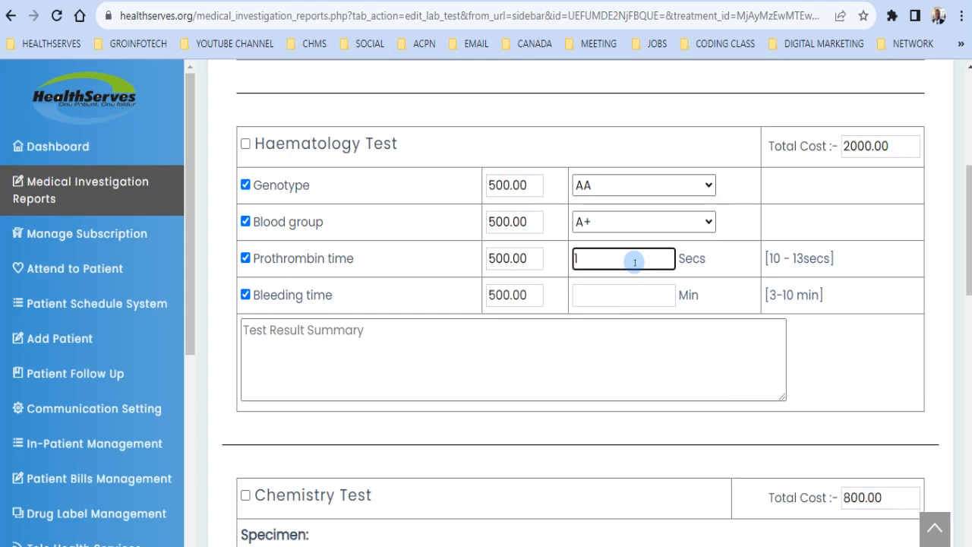
{"action": "left_click", "coordinate": [624, 297]}
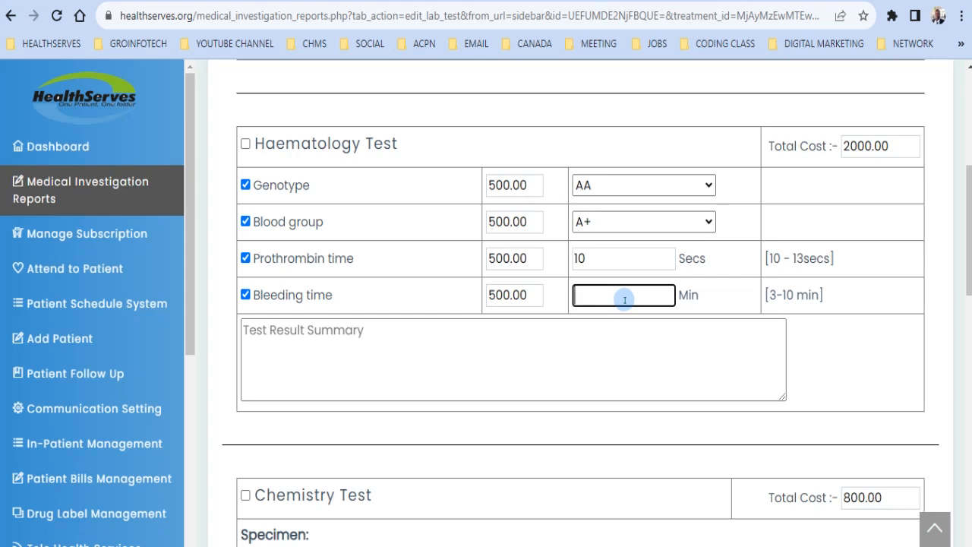
{"action": "type", "text": "6"}
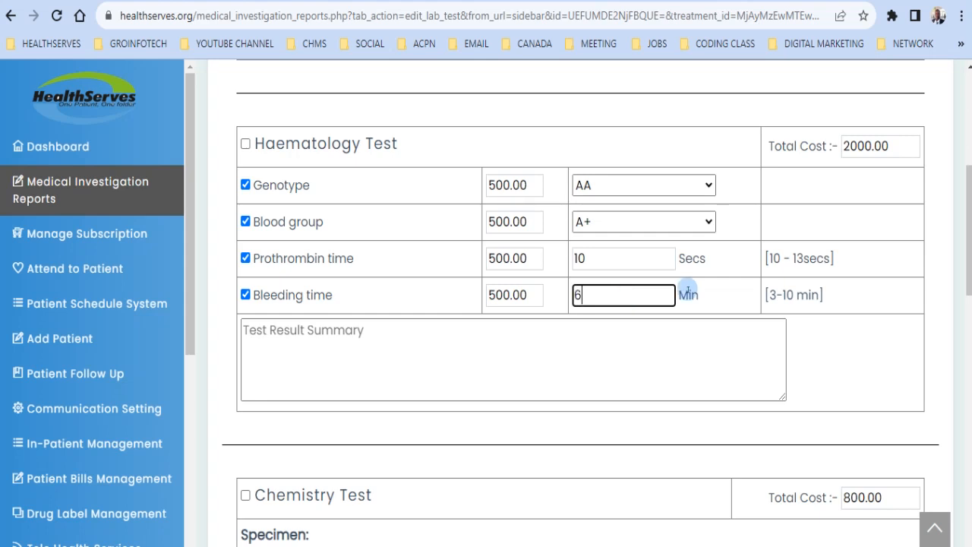
{"action": "left_click", "coordinate": [954, 259]}
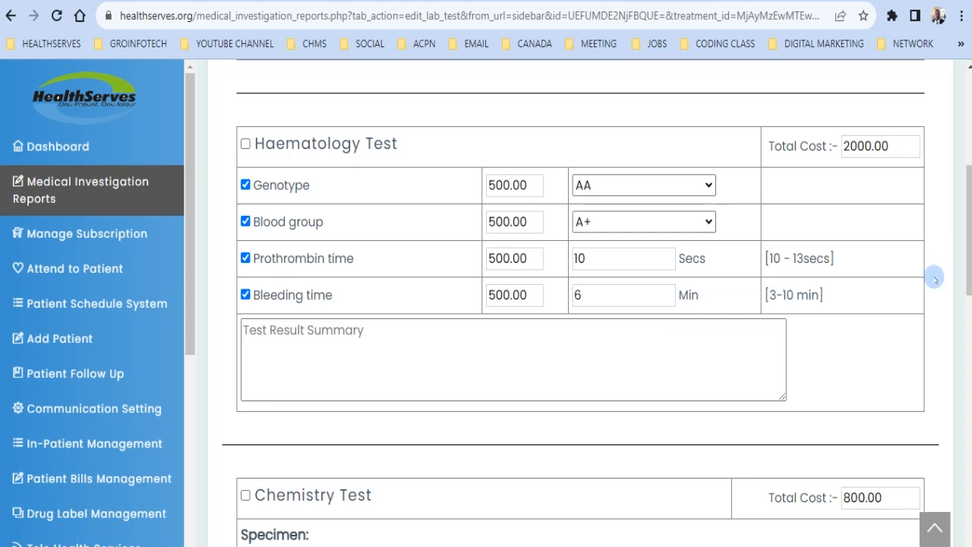
Step: Enter Total bilirubin 0.5 mg/dL, Amylase 50 u/L, LDH 160 u/L and Total Acid Phosphatase 0.5 iu/L
{"action": "scroll", "coordinate": [934, 279], "scroll_direction": "down", "scroll_amount": 4}
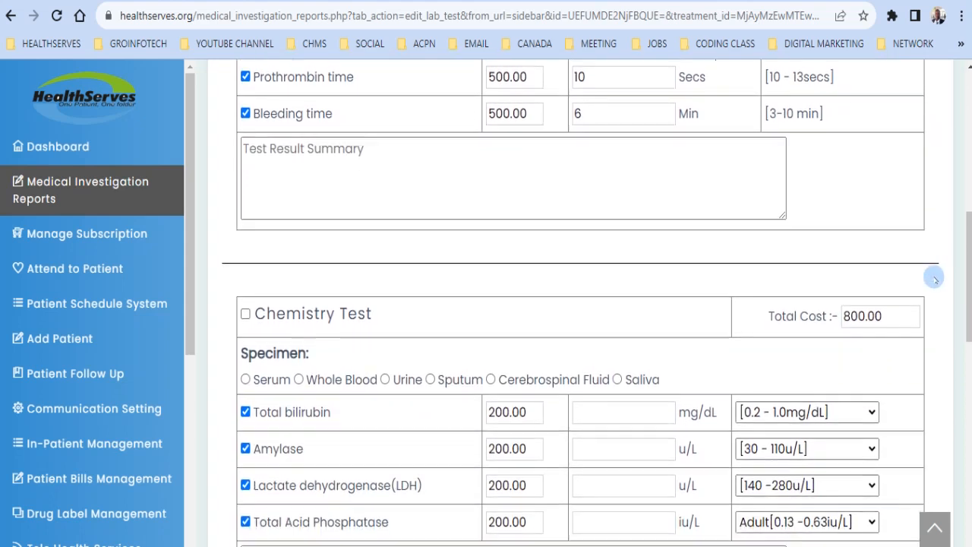
{"action": "scroll", "coordinate": [934, 280], "scroll_direction": "down", "scroll_amount": 2}
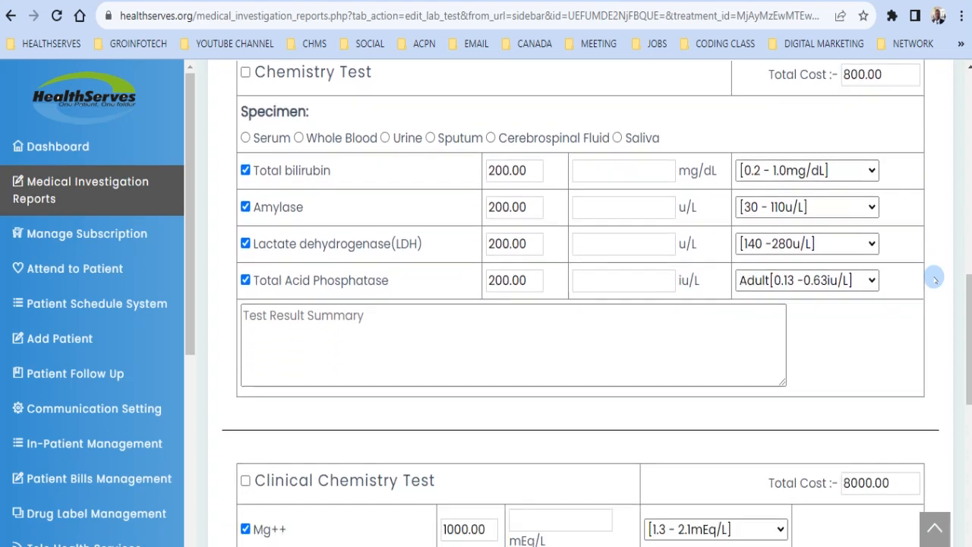
{"action": "left_click", "coordinate": [612, 180]}
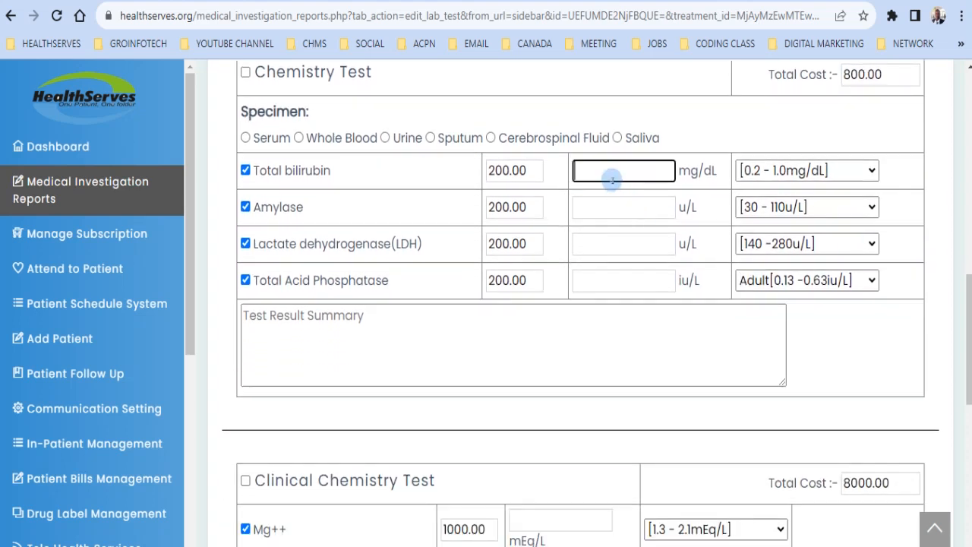
{"action": "type", "text": "0"}
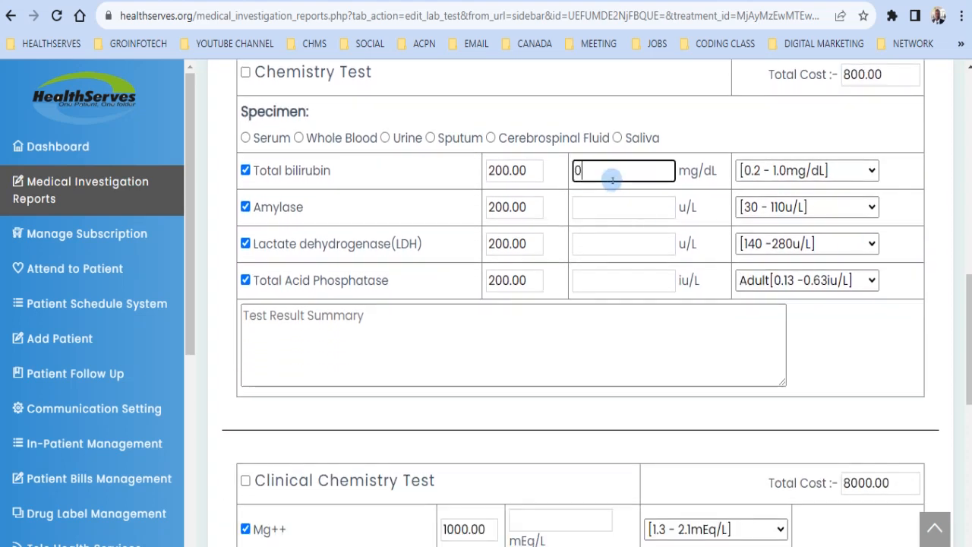
{"action": "type", "text": ".5"}
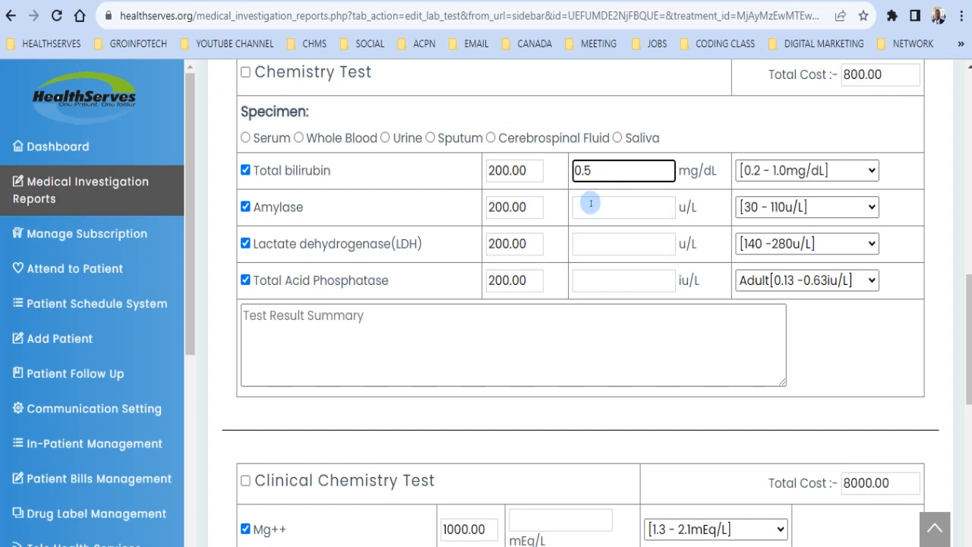
{"action": "left_click", "coordinate": [591, 211]}
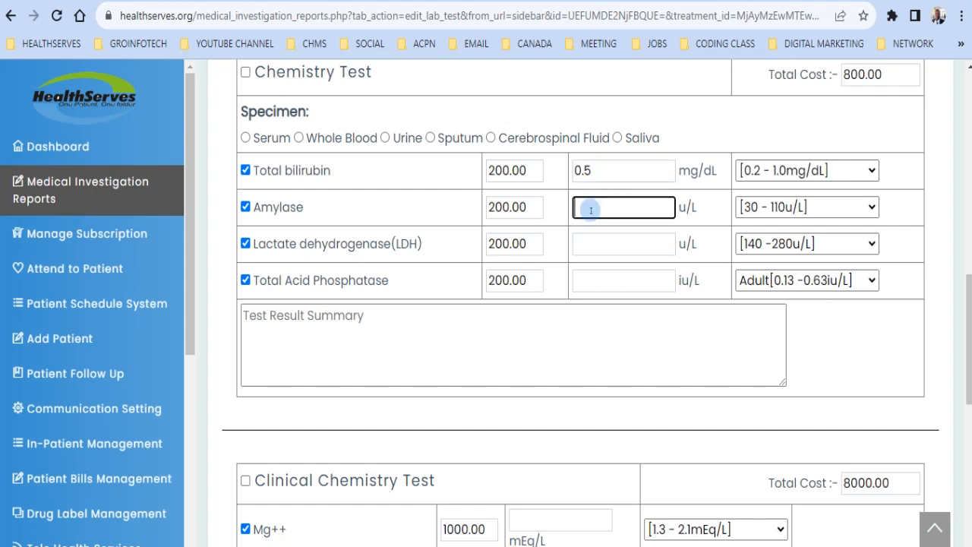
{"action": "type", "text": "50"}
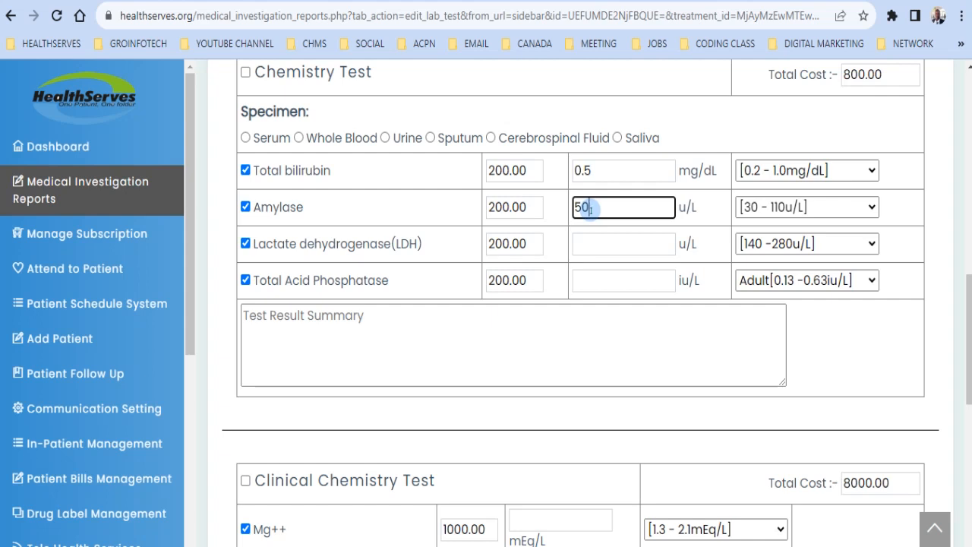
{"action": "left_click", "coordinate": [591, 244]}
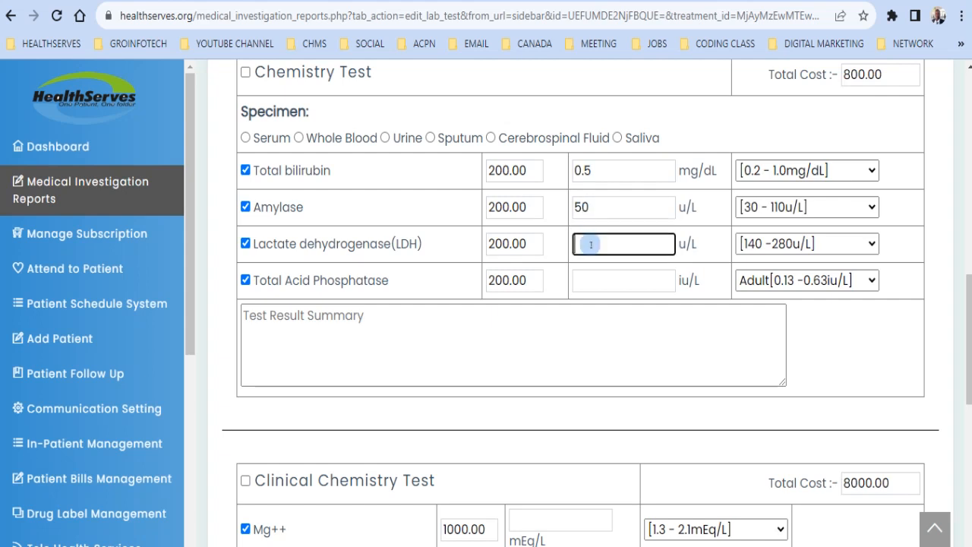
{"action": "type", "text": "160"}
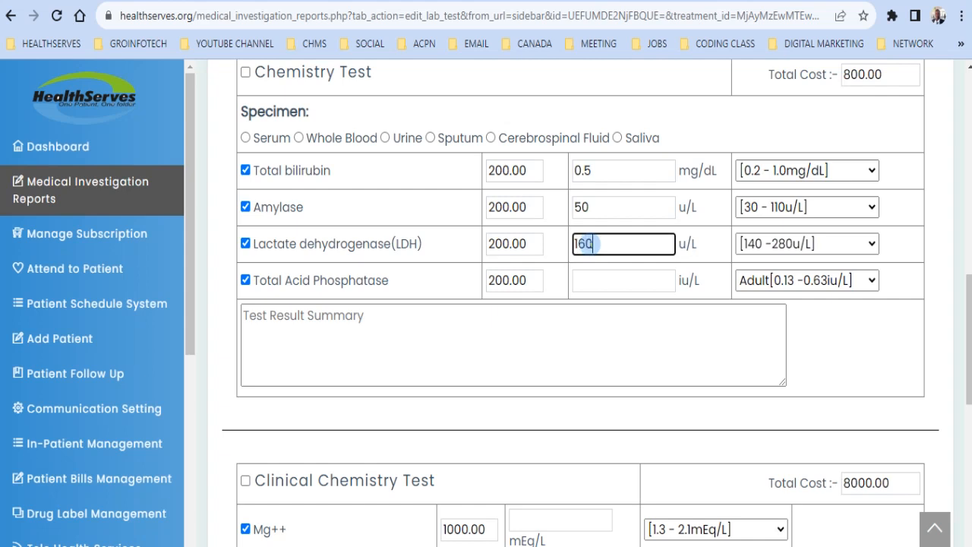
{"action": "left_click", "coordinate": [585, 280]}
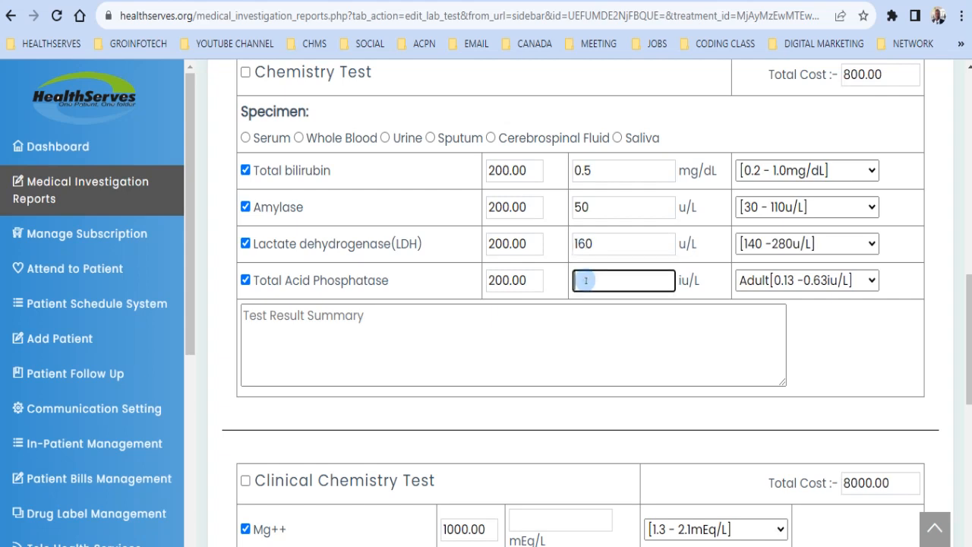
{"action": "type", "text": "0.5"}
{"action": "left_click", "coordinate": [833, 368]}
{"action": "scroll", "coordinate": [834, 370], "scroll_direction": "down", "scroll_amount": 2}
Step: Enter Mg++ 1.7, Serum Creatinine 1.3, Phosphorus 1.0 and Ca++ 9.0, correcting a stray Ca++ digit
{"action": "scroll", "coordinate": [835, 369], "scroll_direction": "down", "scroll_amount": 4}
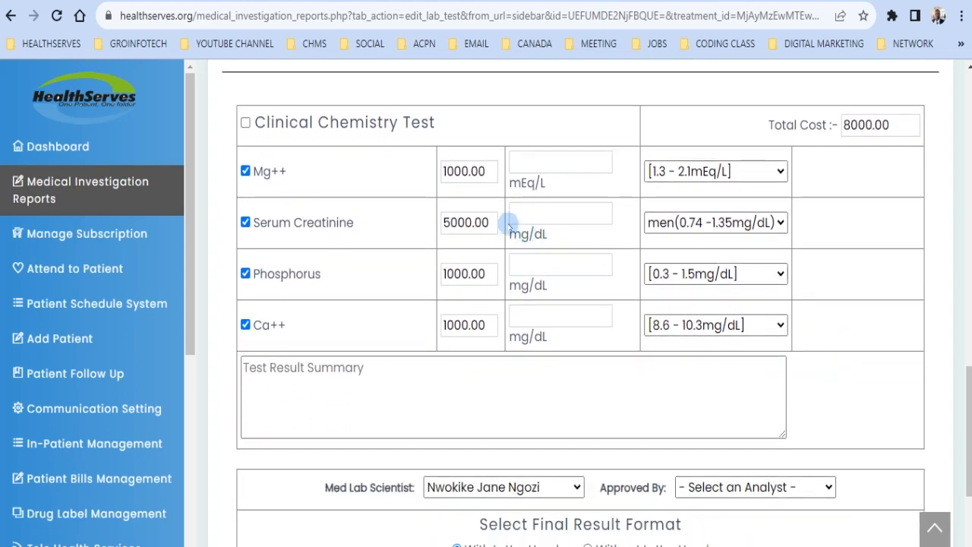
{"action": "left_click", "coordinate": [537, 169]}
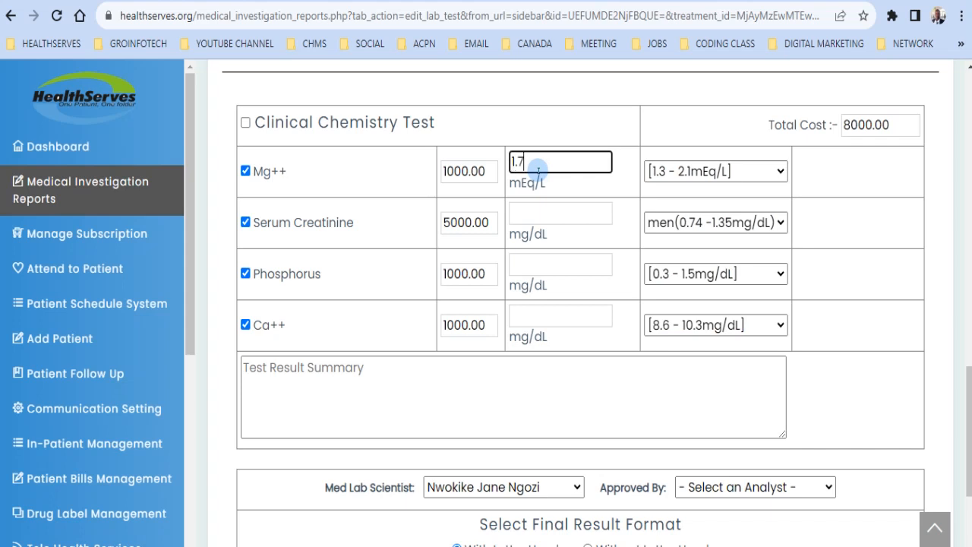
{"action": "left_click", "coordinate": [530, 215]}
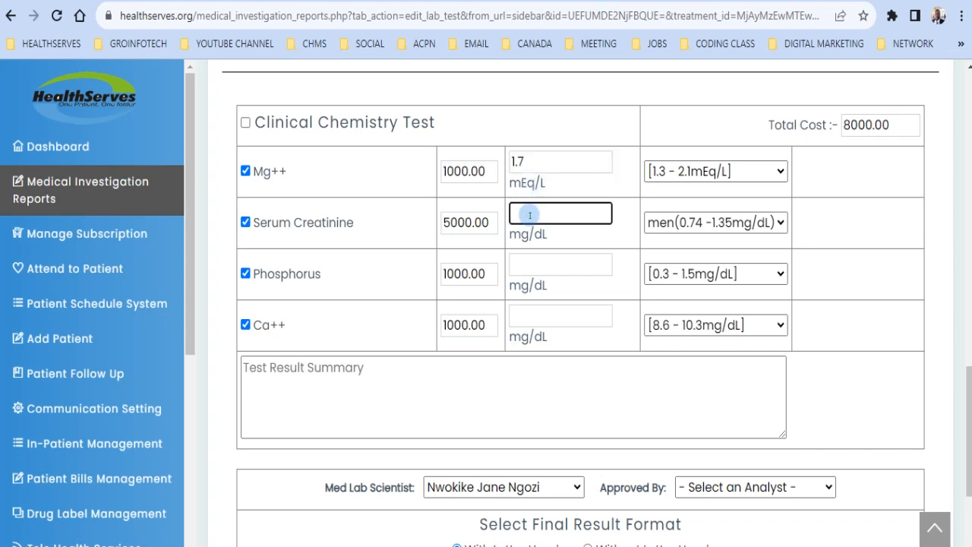
{"action": "type", "text": "1.3"}
{"action": "left_click", "coordinate": [537, 264]}
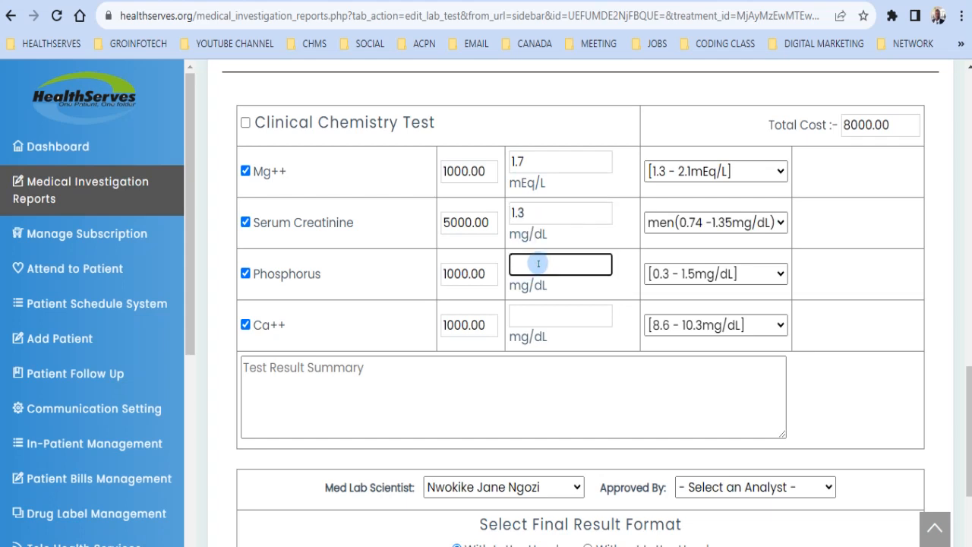
{"action": "type", "text": "1.0"}
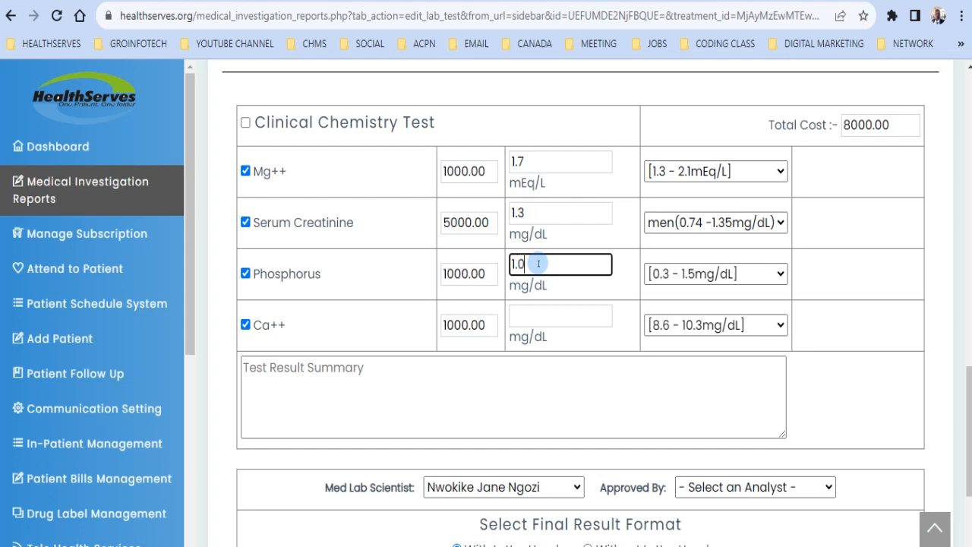
{"action": "left_click", "coordinate": [535, 316]}
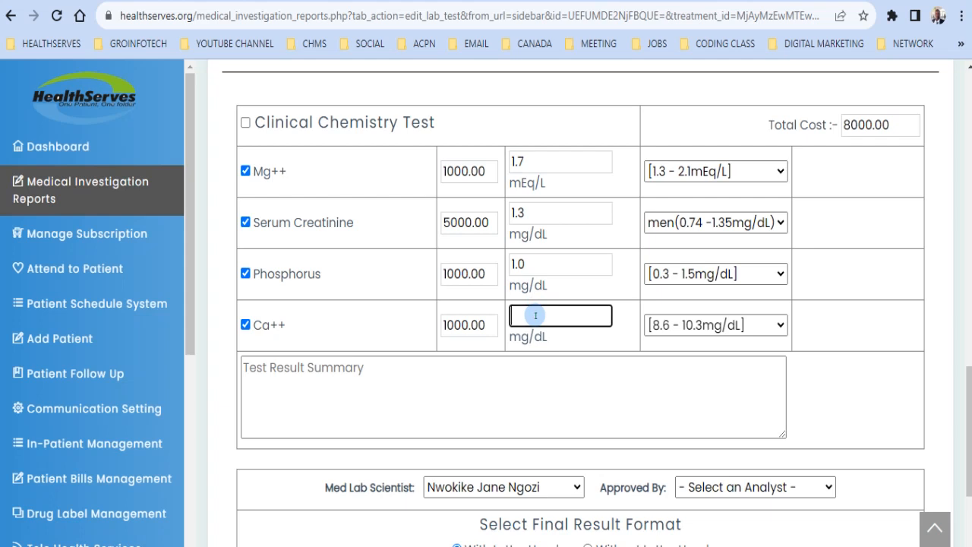
{"action": "type", "text": "5"}
{"action": "key", "text": "BackSpace"}
{"action": "type", "text": "9.0"}
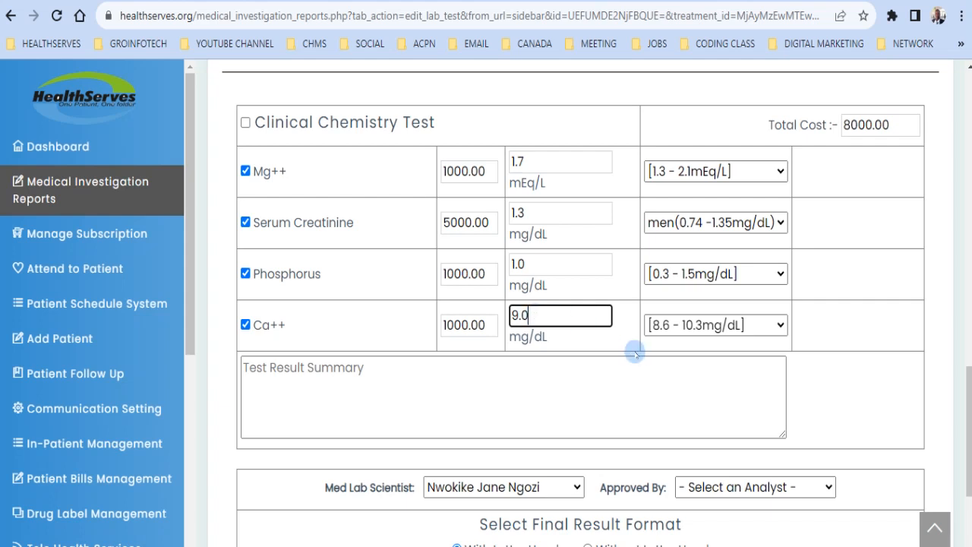
{"action": "left_click", "coordinate": [821, 400]}
{"action": "scroll", "coordinate": [821, 399], "scroll_direction": "down", "scroll_amount": 2}
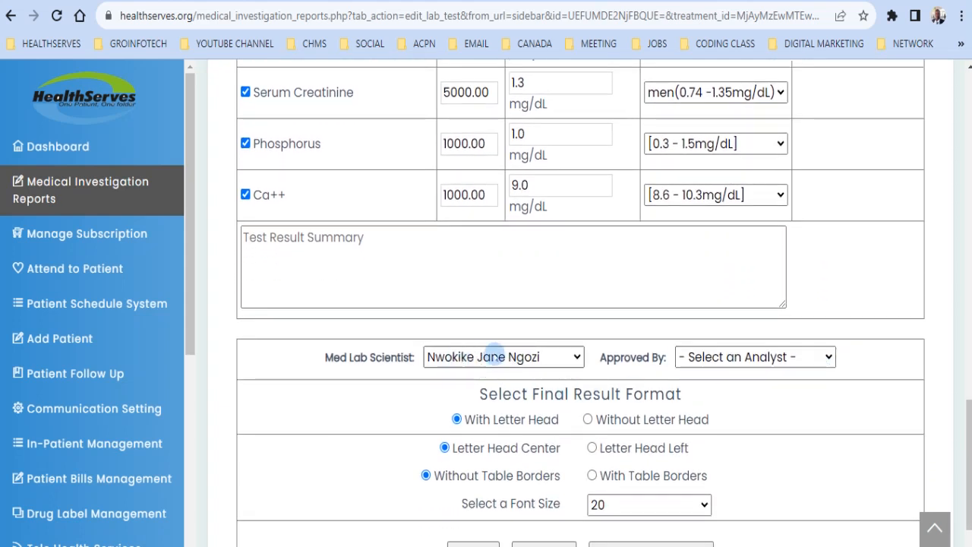
Step: Select the approving analyst in the Approved By dropdown
{"action": "left_click", "coordinate": [814, 357]}
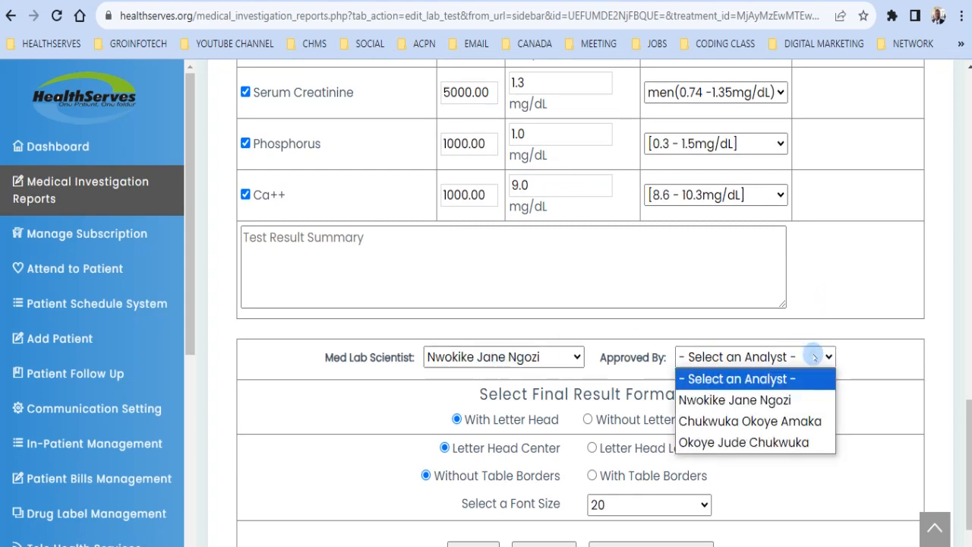
{"action": "left_click", "coordinate": [757, 422]}
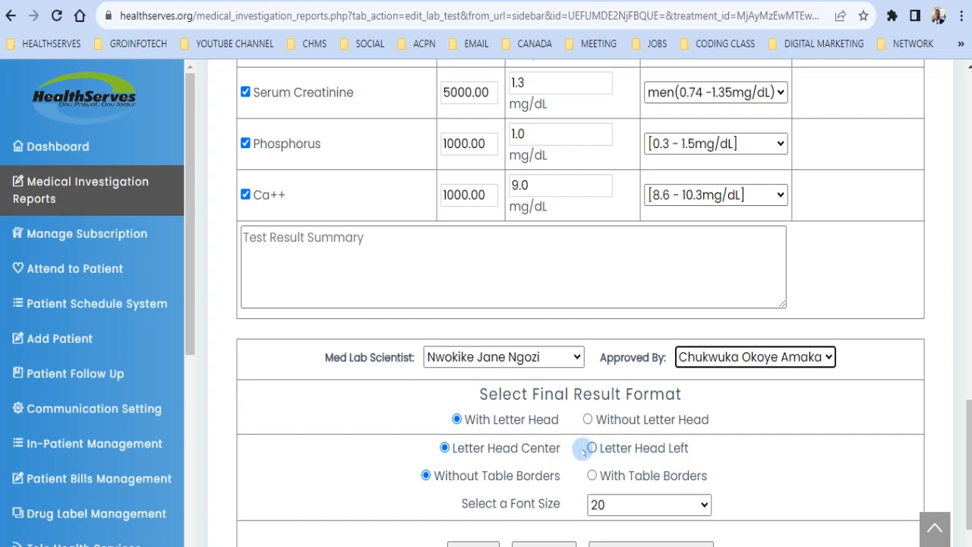
{"action": "left_click", "coordinate": [846, 446]}
{"action": "scroll", "coordinate": [846, 448], "scroll_direction": "down", "scroll_amount": 1}
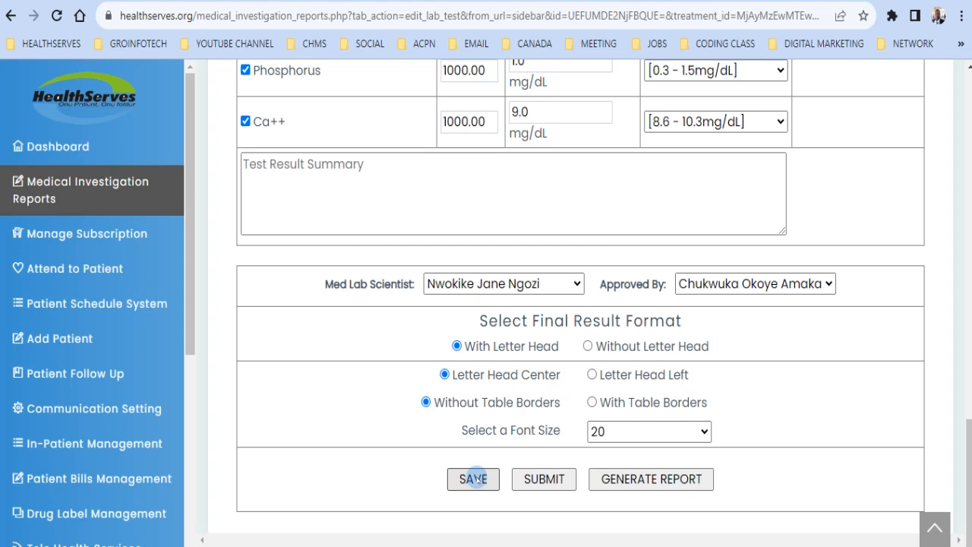
Step: Save the lab results, dismiss the success alert, and generate the lab report
{"action": "left_click", "coordinate": [473, 478]}
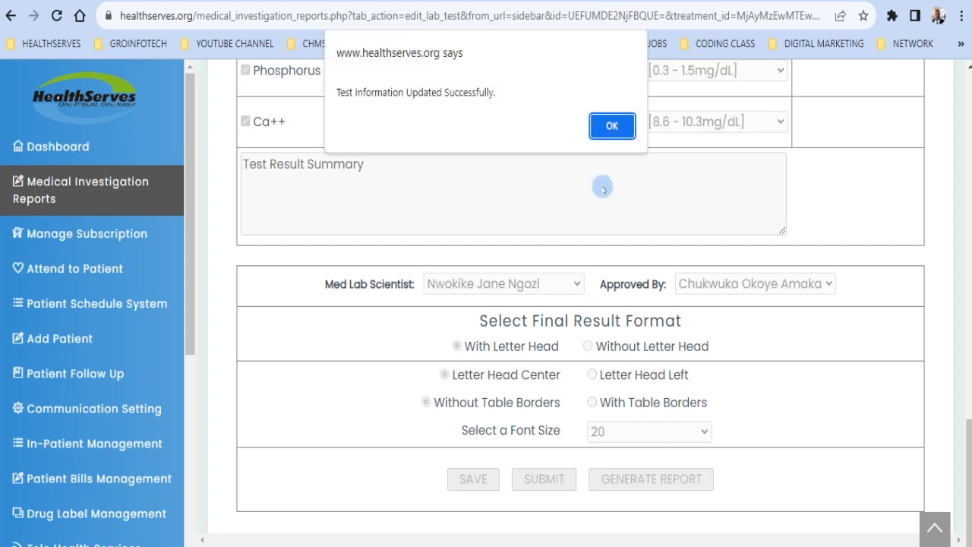
{"action": "left_click", "coordinate": [612, 126]}
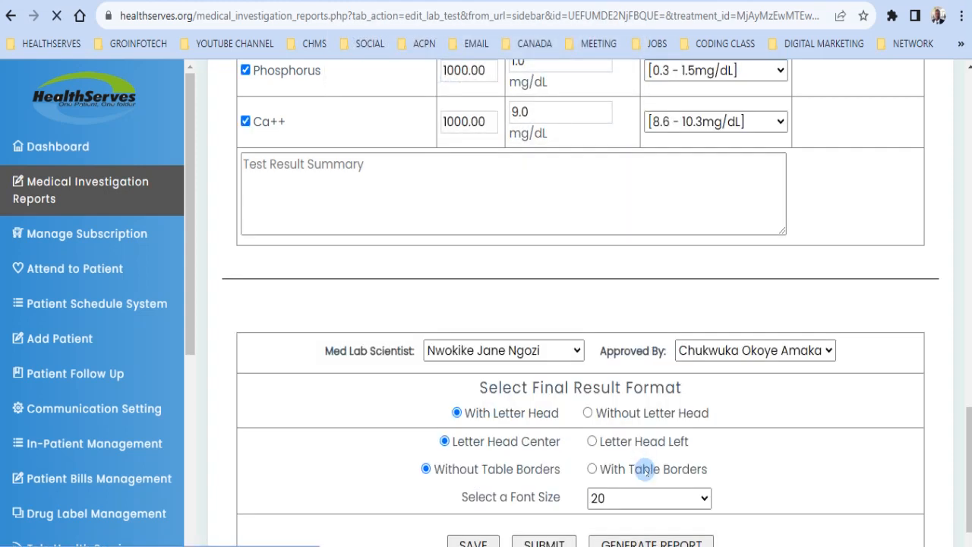
{"action": "left_click", "coordinate": [640, 541]}
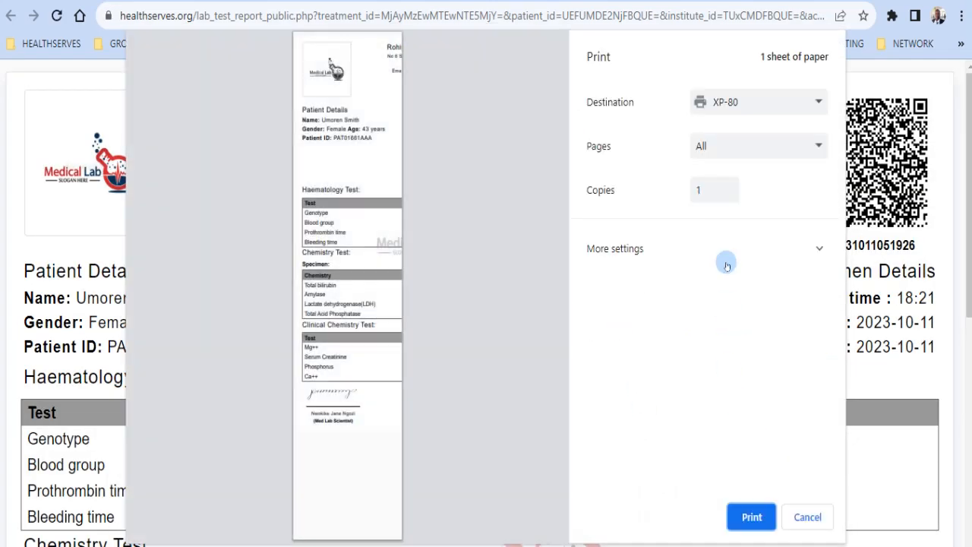
Step: Set the print destination to the EPSON L3050 Series printer from the full destination list
{"action": "left_click", "coordinate": [808, 103]}
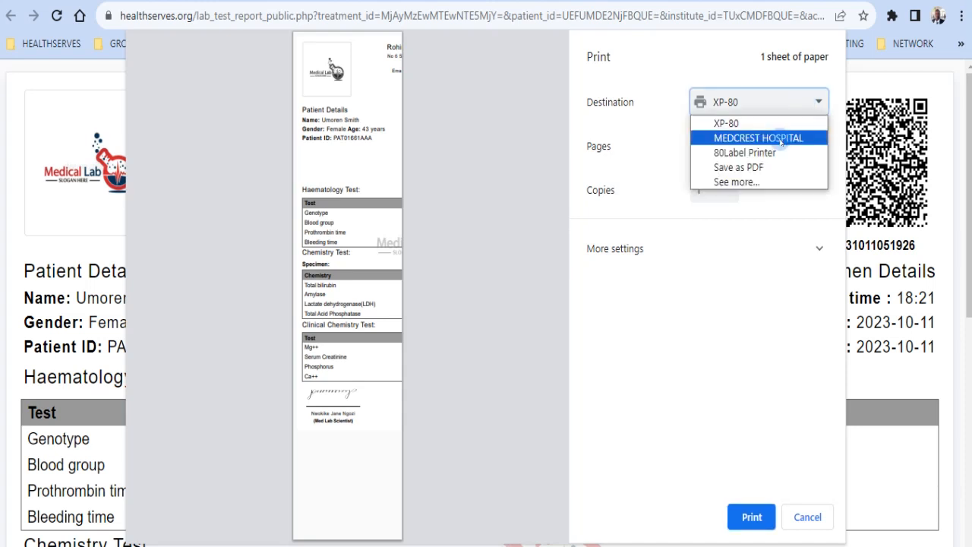
{"action": "left_click", "coordinate": [744, 183]}
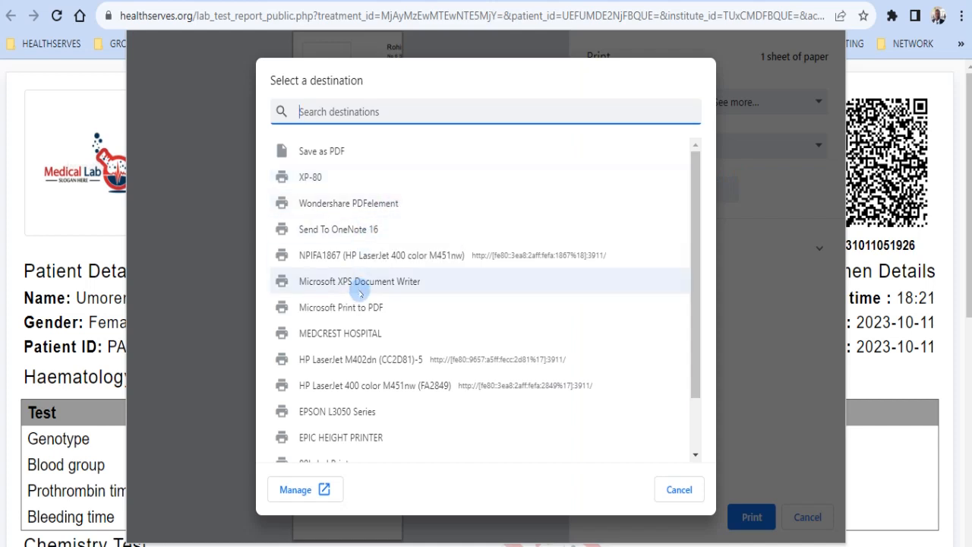
{"action": "left_click", "coordinate": [361, 375]}
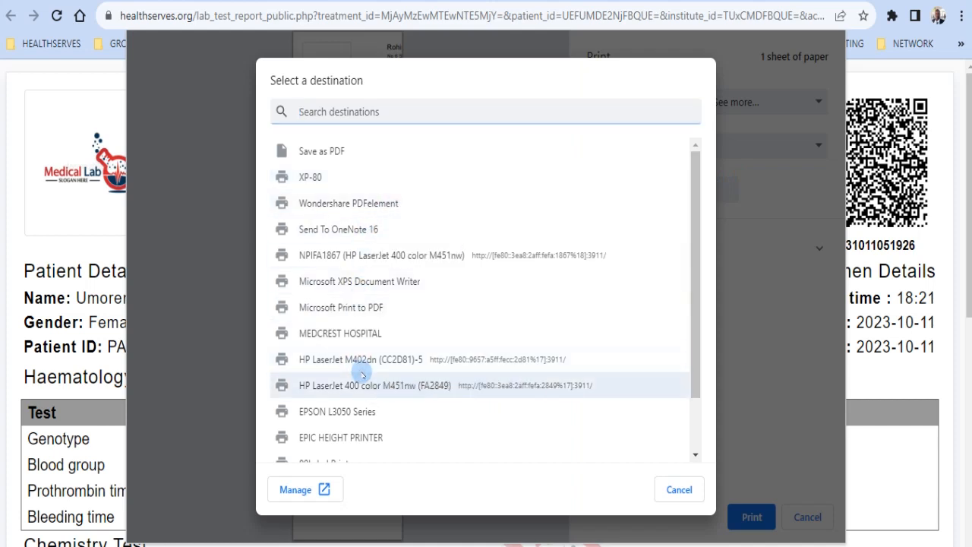
{"action": "left_click", "coordinate": [340, 413]}
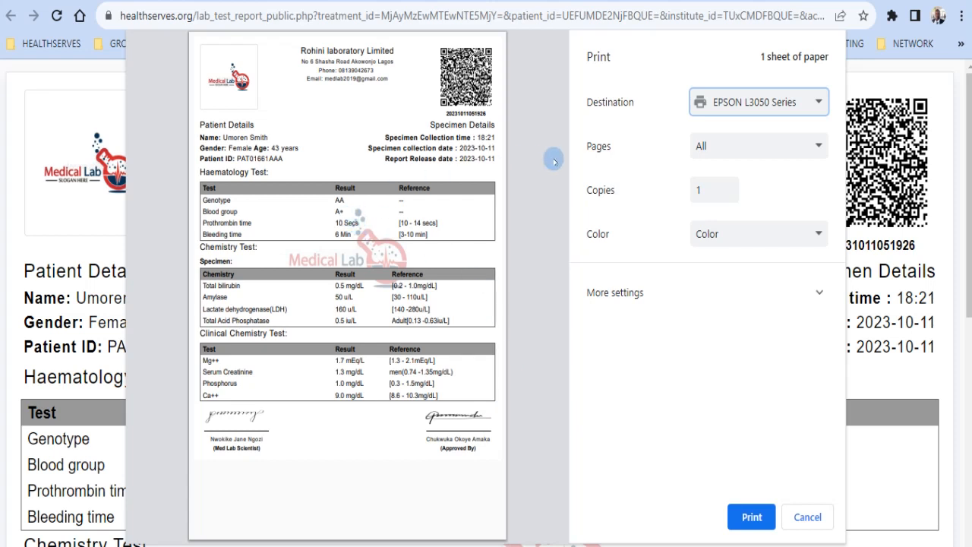
Step: Switch the destination to Save as PDF and start saving the report
{"action": "left_click", "coordinate": [801, 106]}
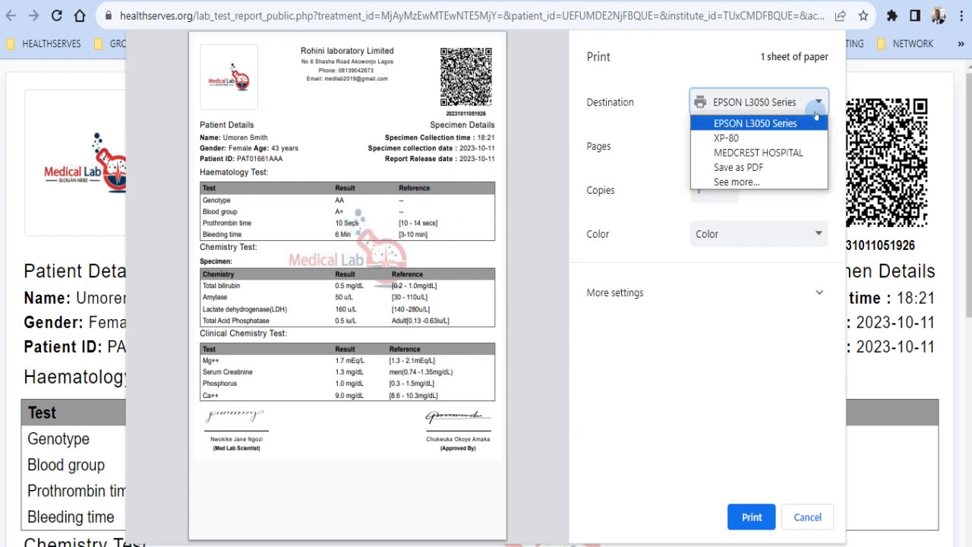
{"action": "left_click", "coordinate": [738, 167]}
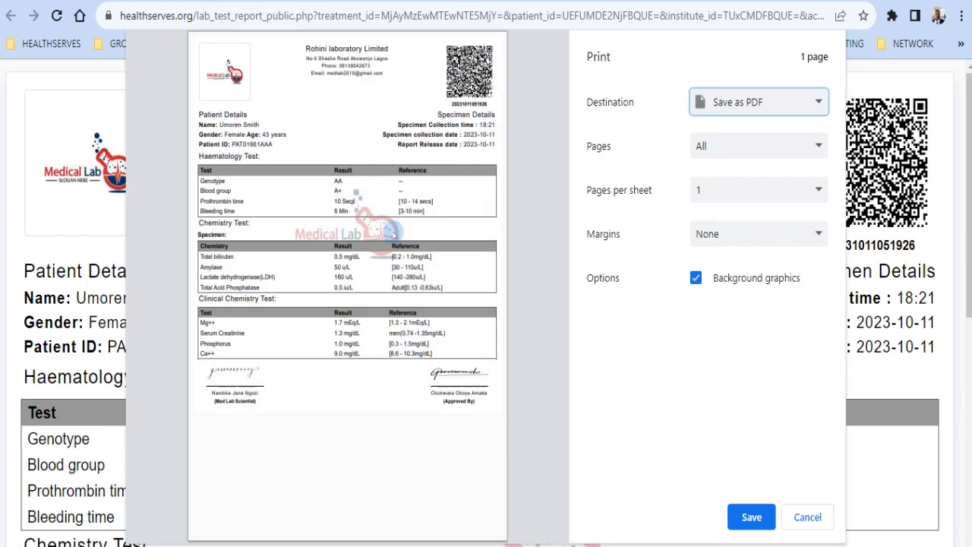
{"action": "left_click", "coordinate": [748, 516]}
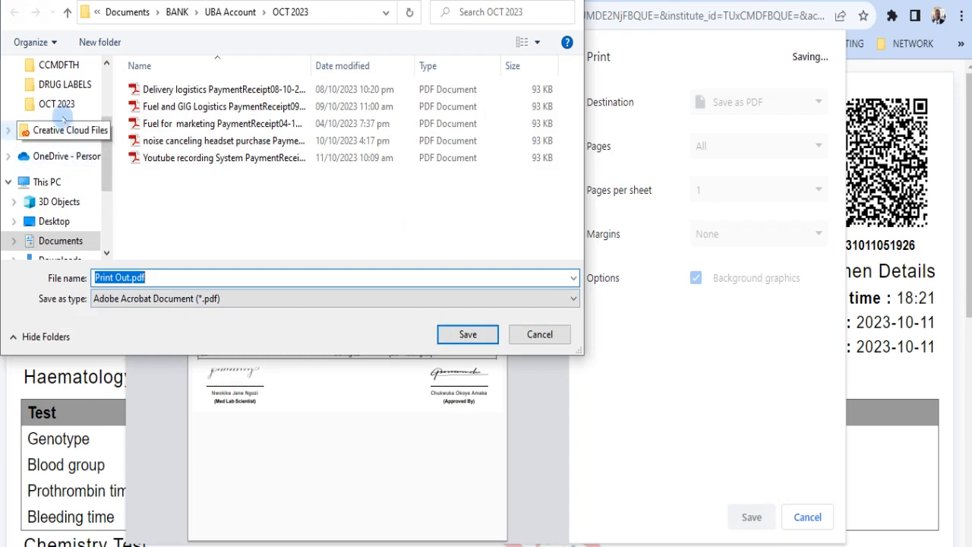
Step: Create and open a new 'LAB test Result' folder inside Documents
{"action": "left_click", "coordinate": [108, 202]}
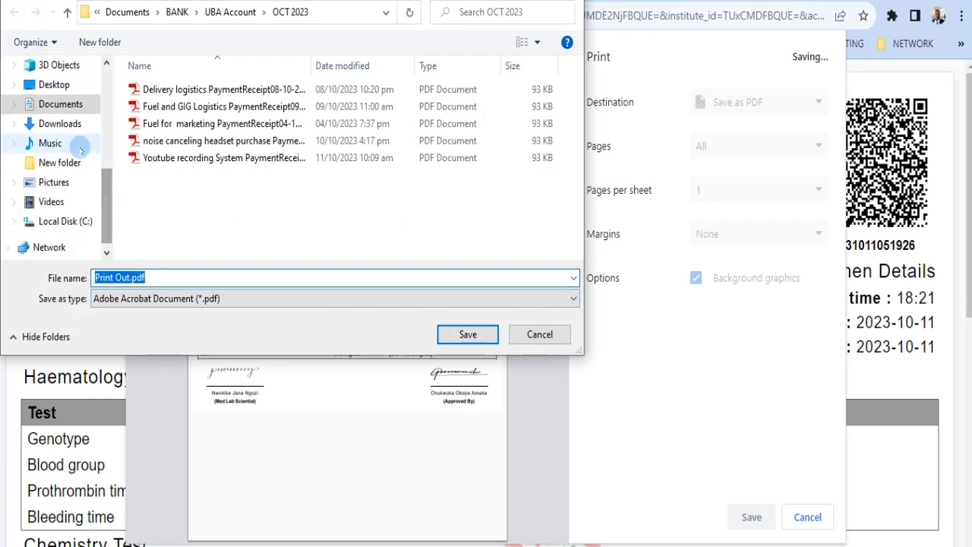
{"action": "left_click", "coordinate": [58, 111]}
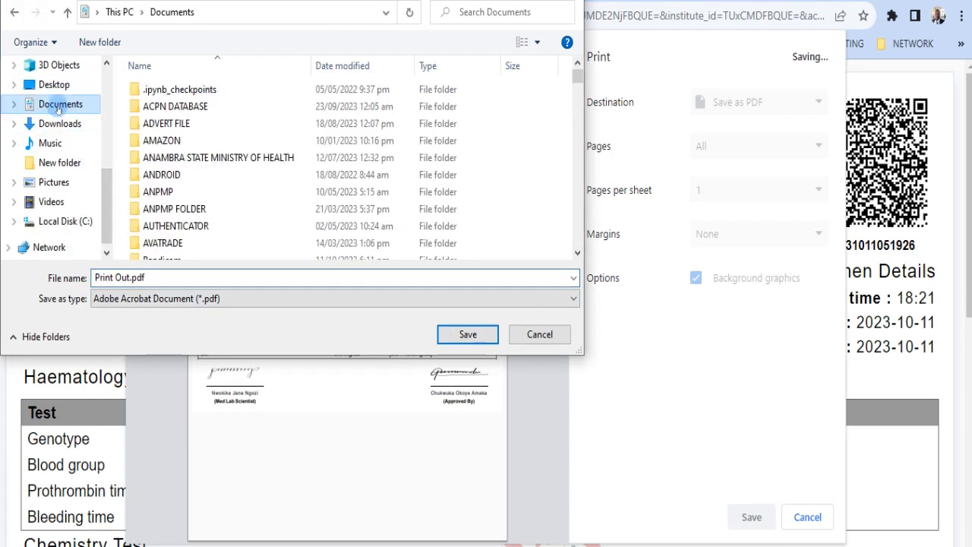
{"action": "left_click", "coordinate": [112, 42]}
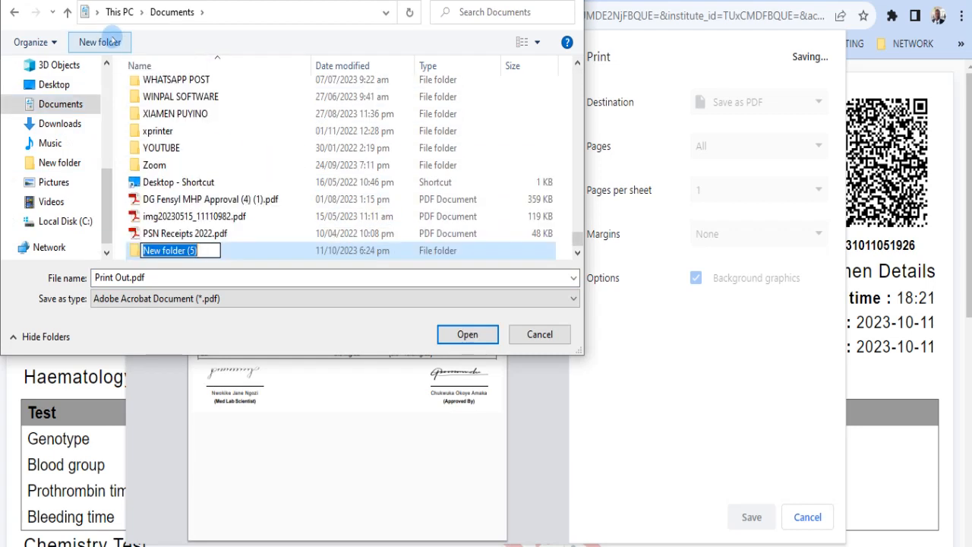
{"action": "type", "text": "LAB "}
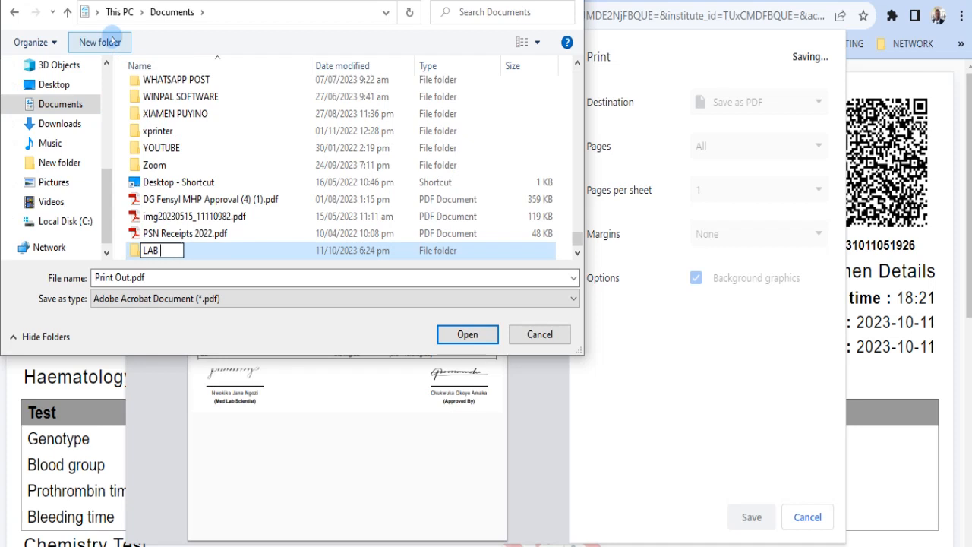
{"action": "type", "text": "test Res"}
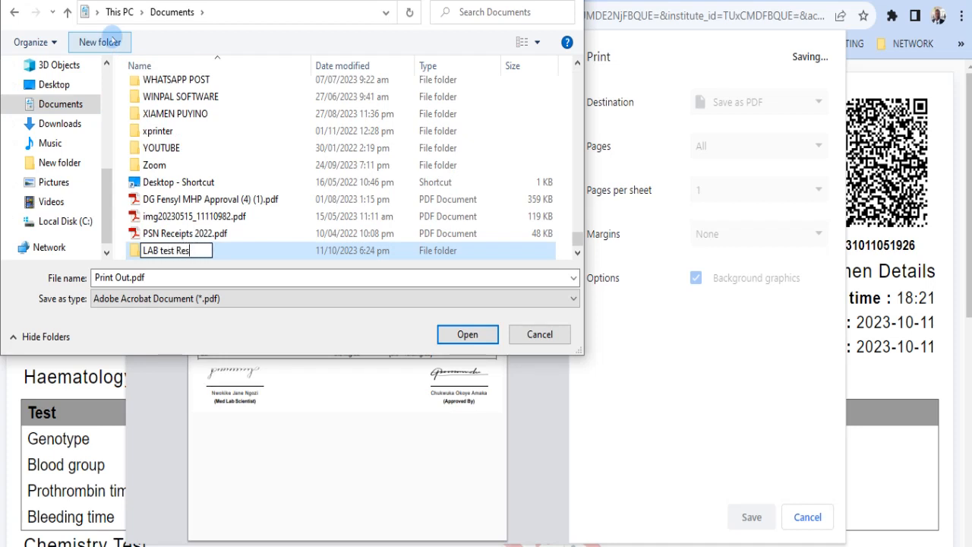
{"action": "type", "text": "ult"}
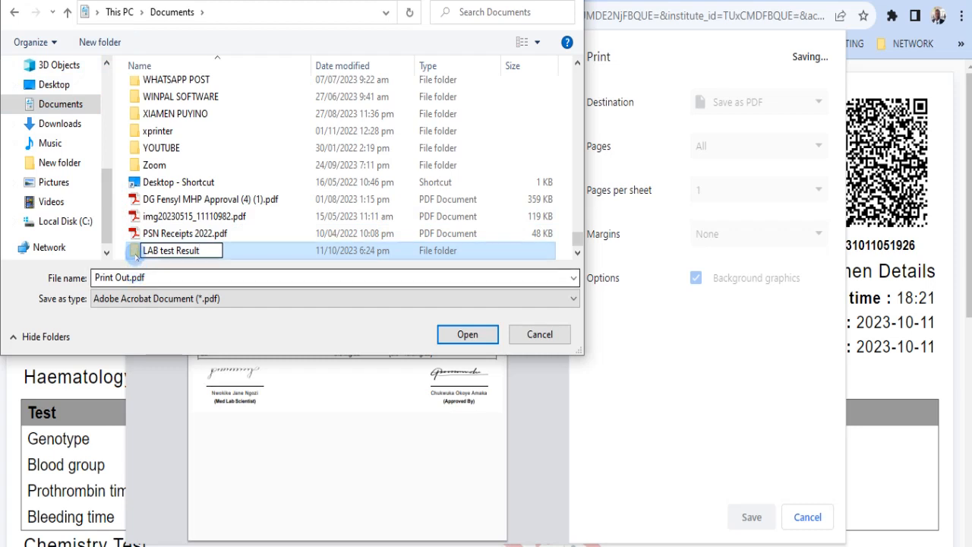
{"action": "double_click", "coordinate": [135, 253]}
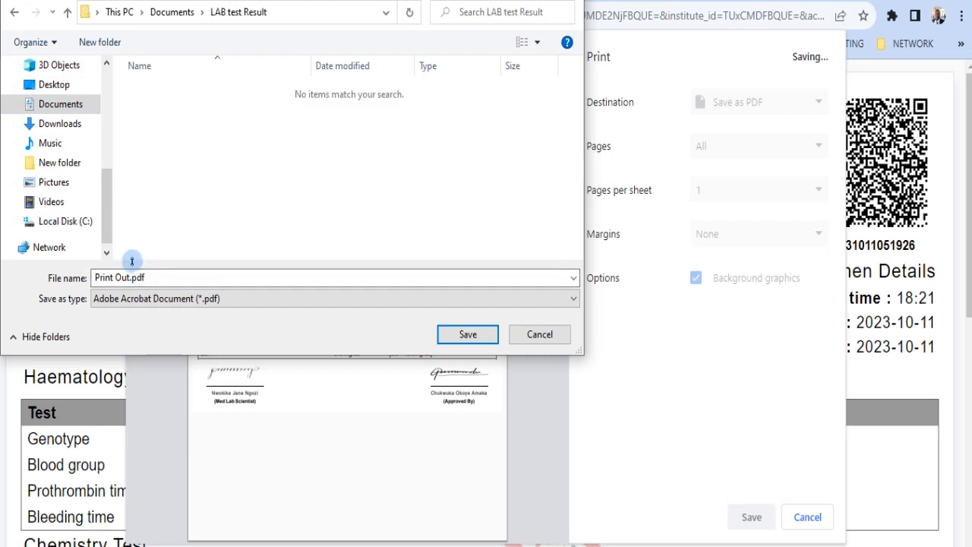
Step: Name the PDF after the patient and save it in that folder
{"action": "left_click", "coordinate": [131, 278]}
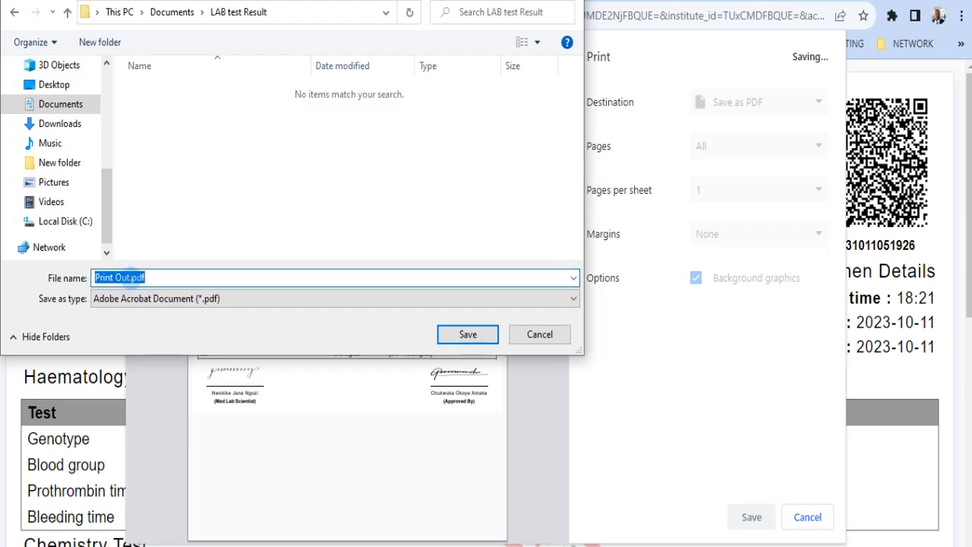
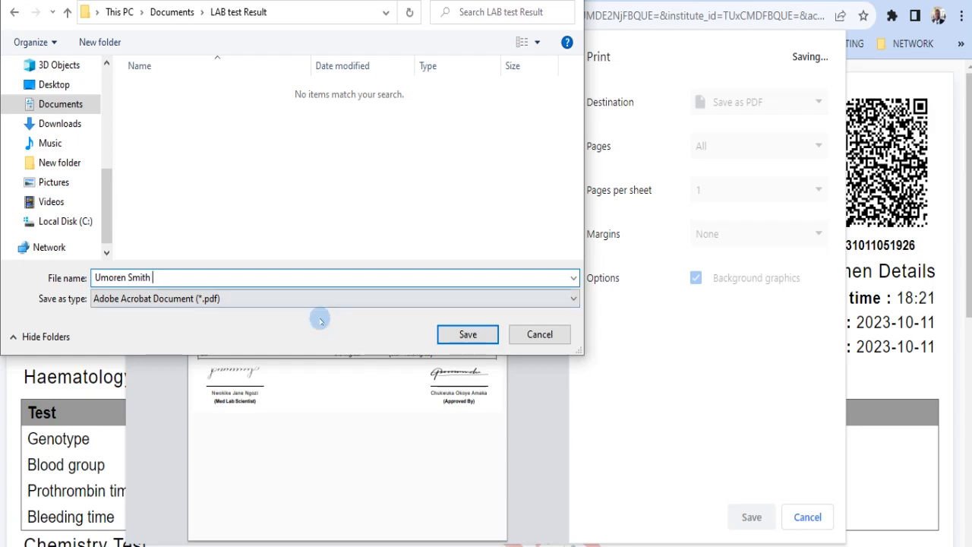
{"action": "left_click", "coordinate": [450, 335]}
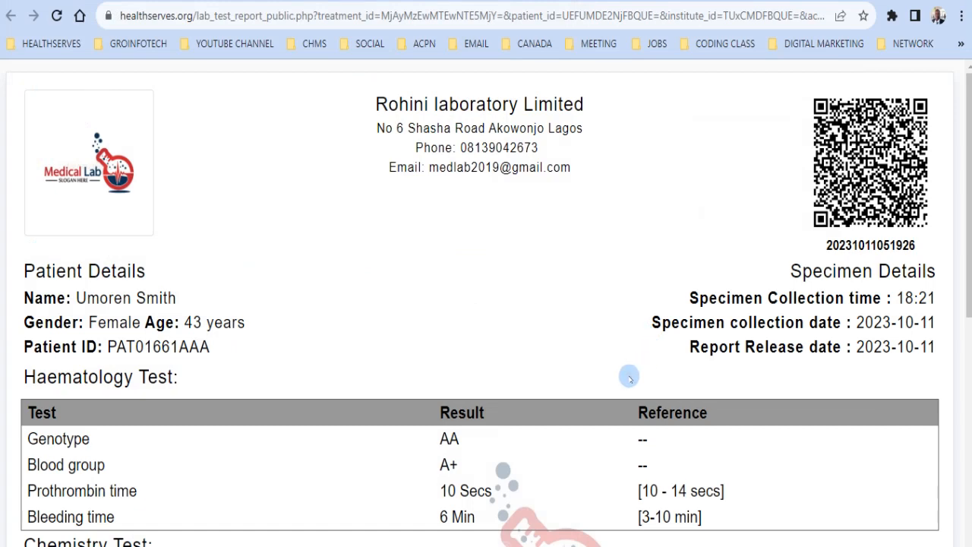
{"action": "scroll", "coordinate": [630, 374], "scroll_direction": "down", "scroll_amount": 2}
{"action": "scroll", "coordinate": [629, 377], "scroll_direction": "down", "scroll_amount": 6}
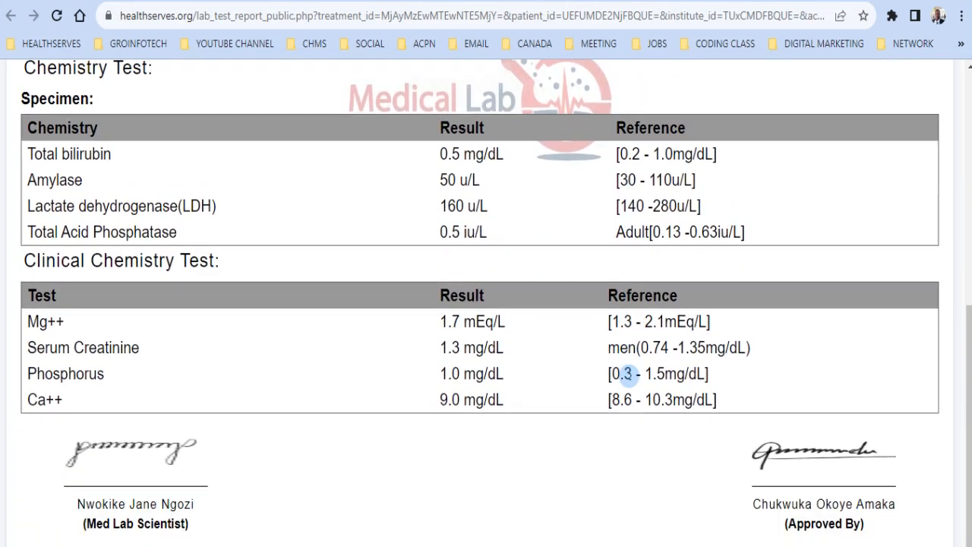
{"action": "scroll", "coordinate": [623, 374], "scroll_direction": "up", "scroll_amount": 5}
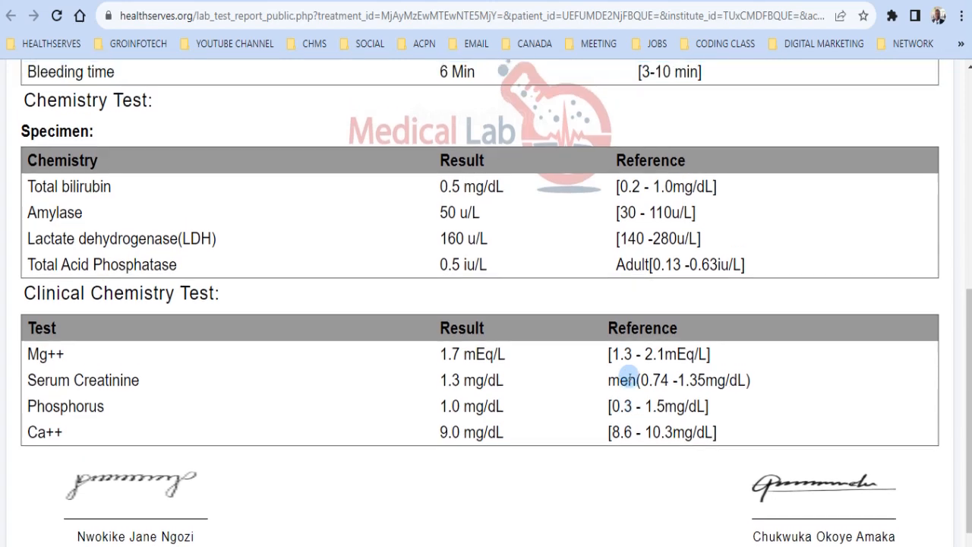
{"action": "scroll", "coordinate": [629, 375], "scroll_direction": "up", "scroll_amount": 2}
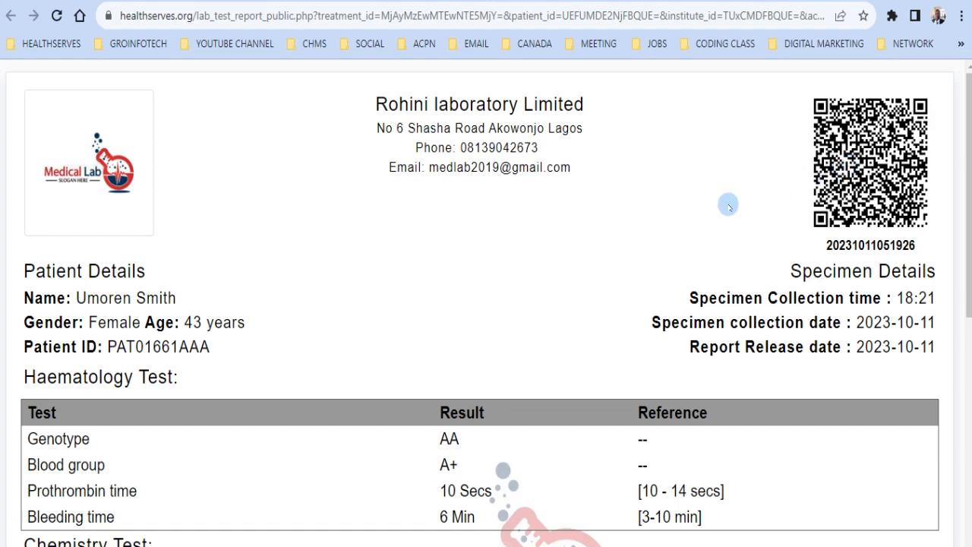
{"action": "scroll", "coordinate": [706, 212], "scroll_direction": "down", "scroll_amount": 5}
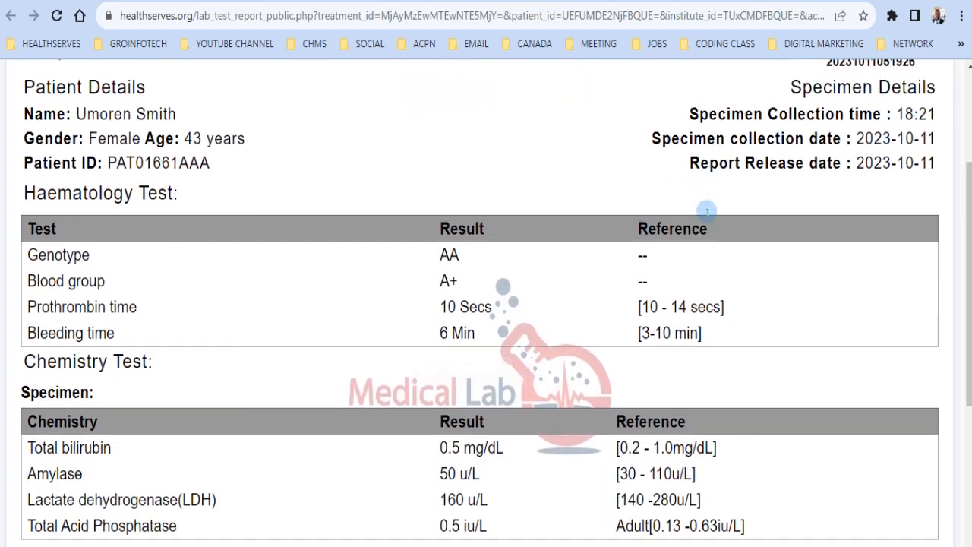
{"action": "scroll", "coordinate": [706, 214], "scroll_direction": "down", "scroll_amount": 2}
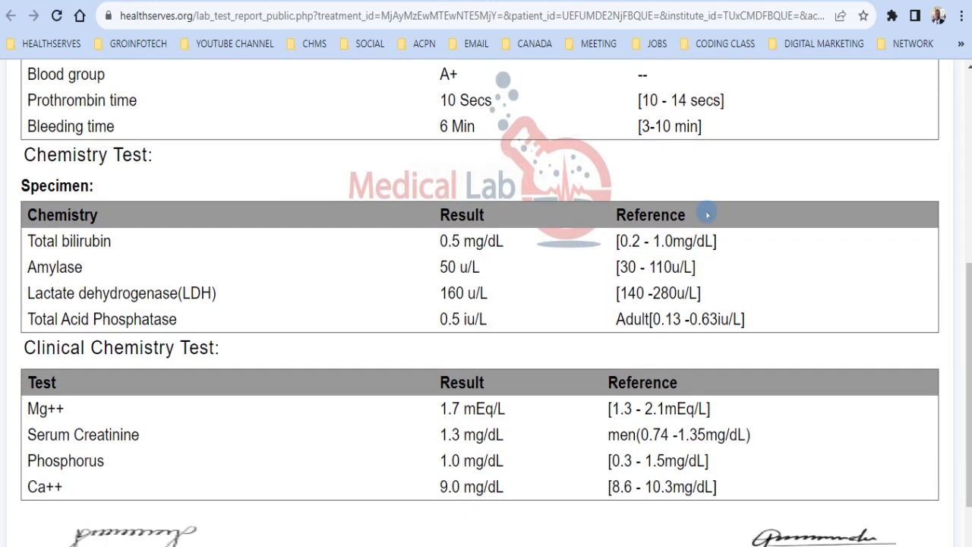